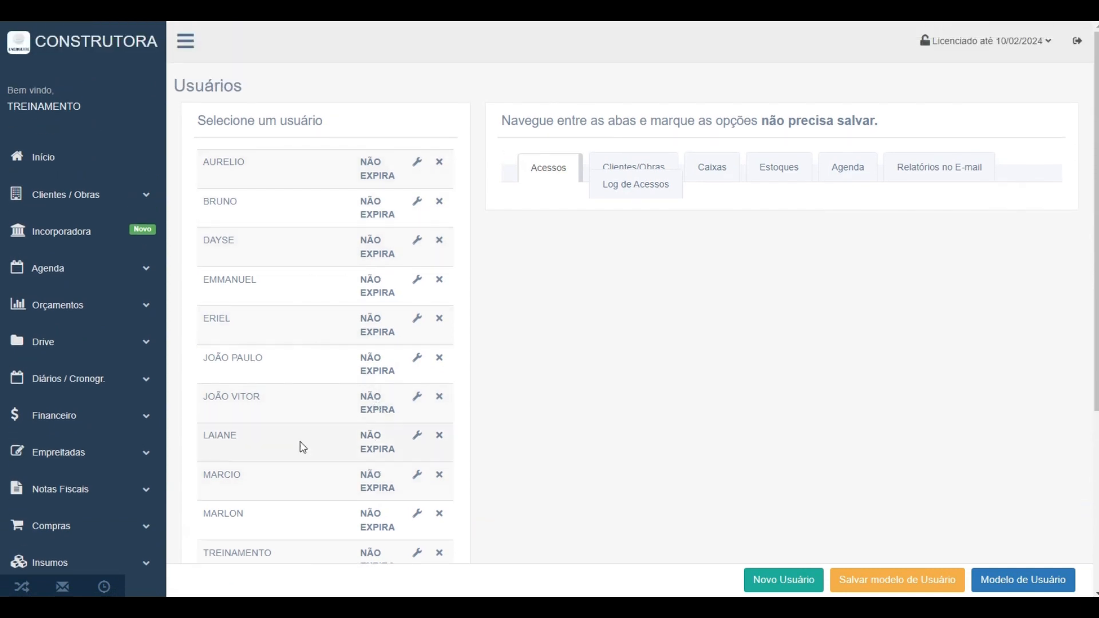
Review the user list and the first user's registration data, leaving the record unchanged
scroll(303, 448, down, 4)
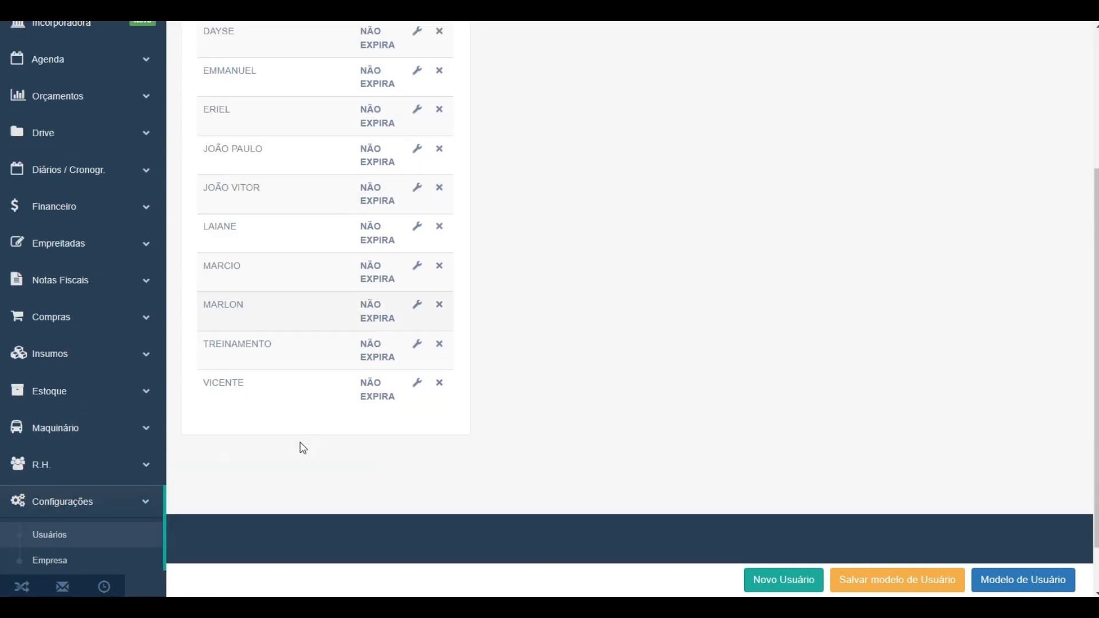
scroll(303, 448, up, 4)
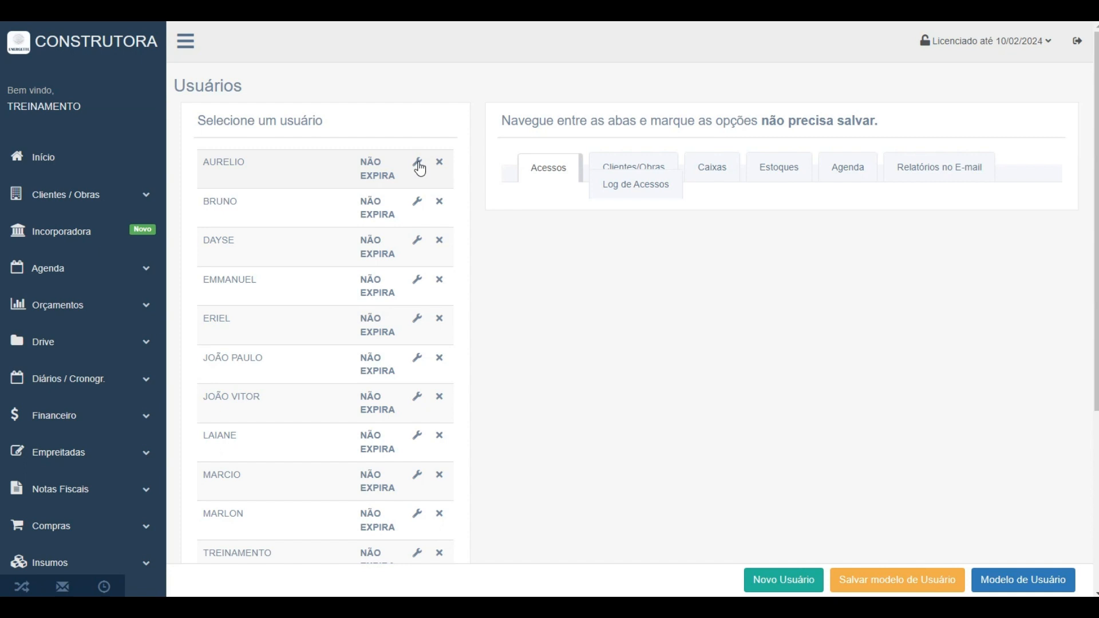
click(417, 163)
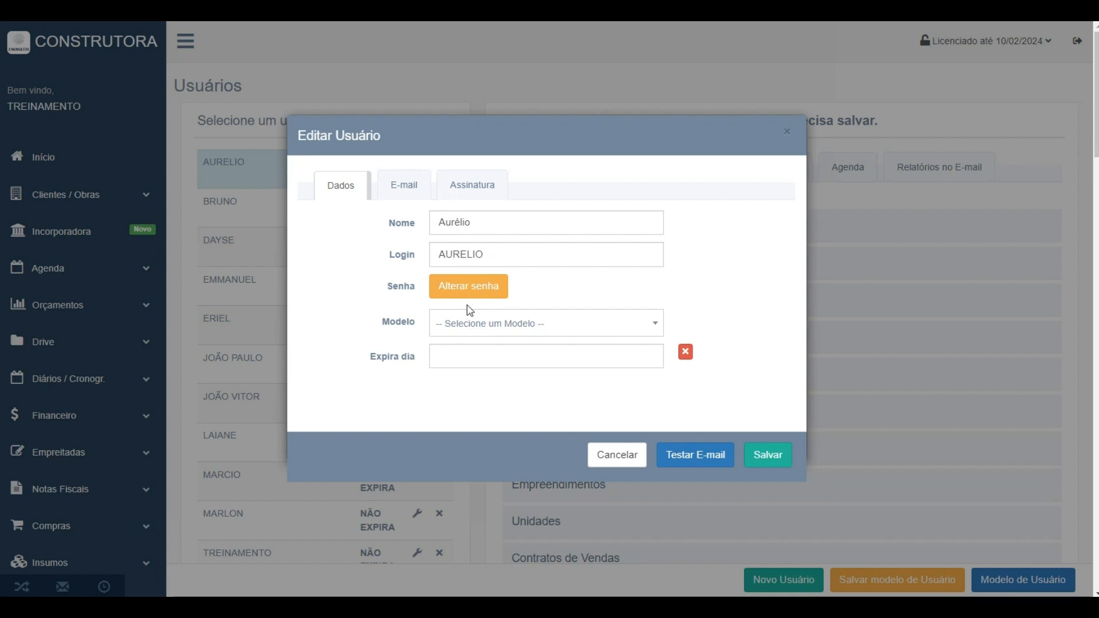
click(610, 455)
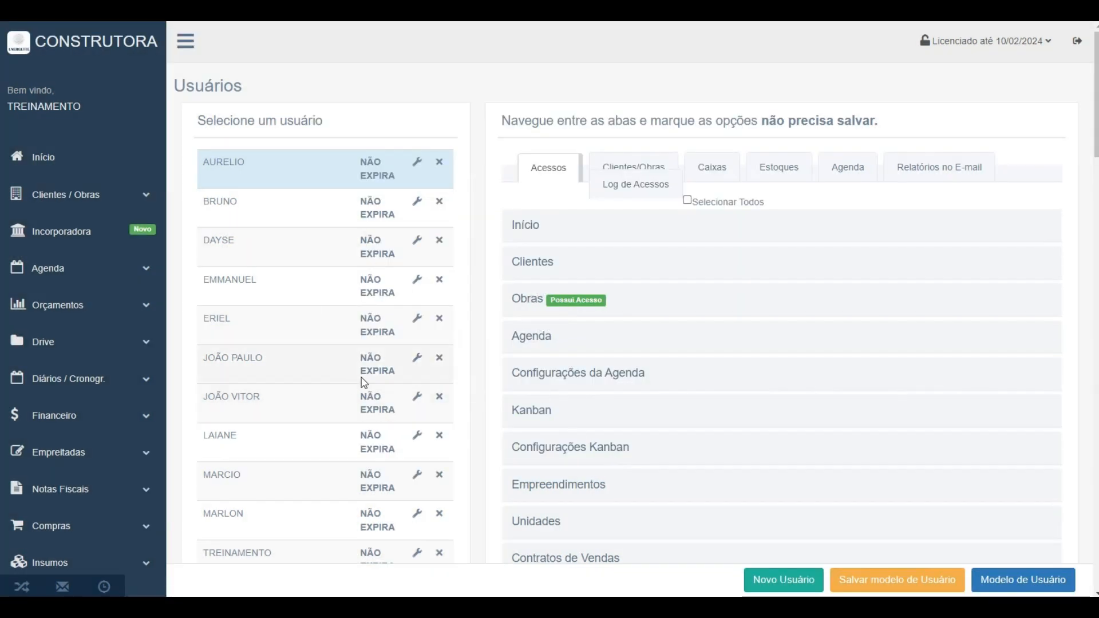
Select the first user in the list and review the Início access permissions
click(295, 165)
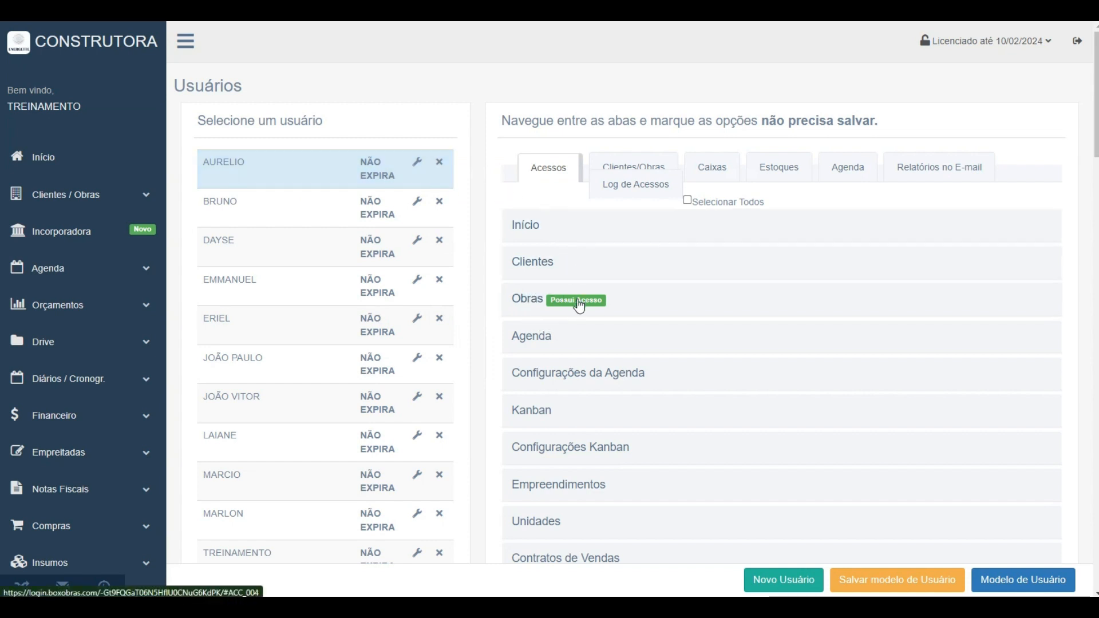
click(541, 223)
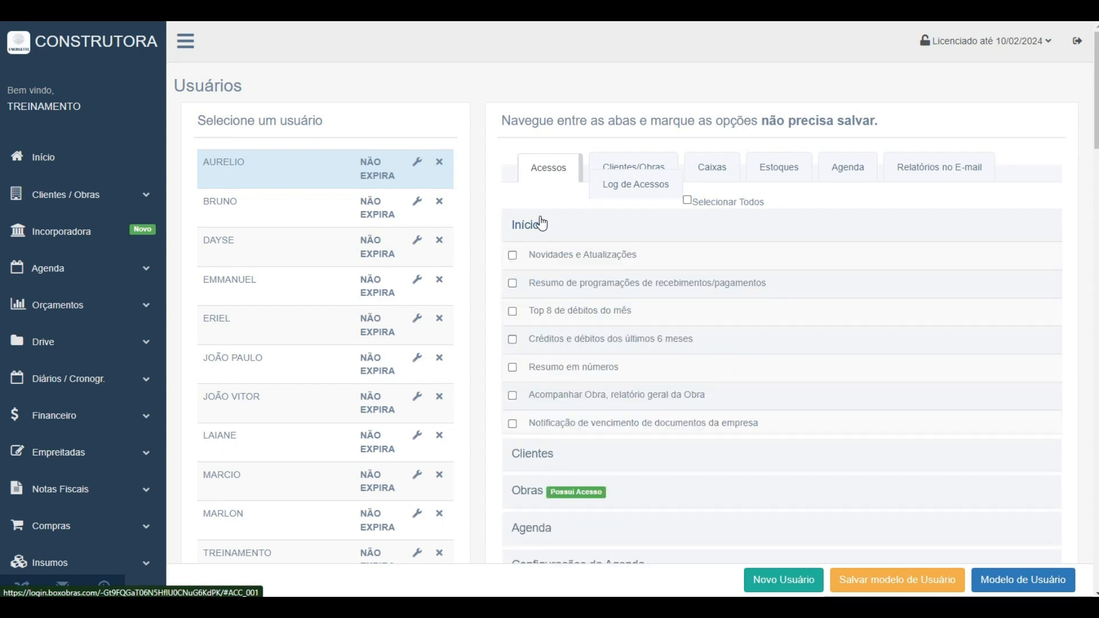
click(541, 223)
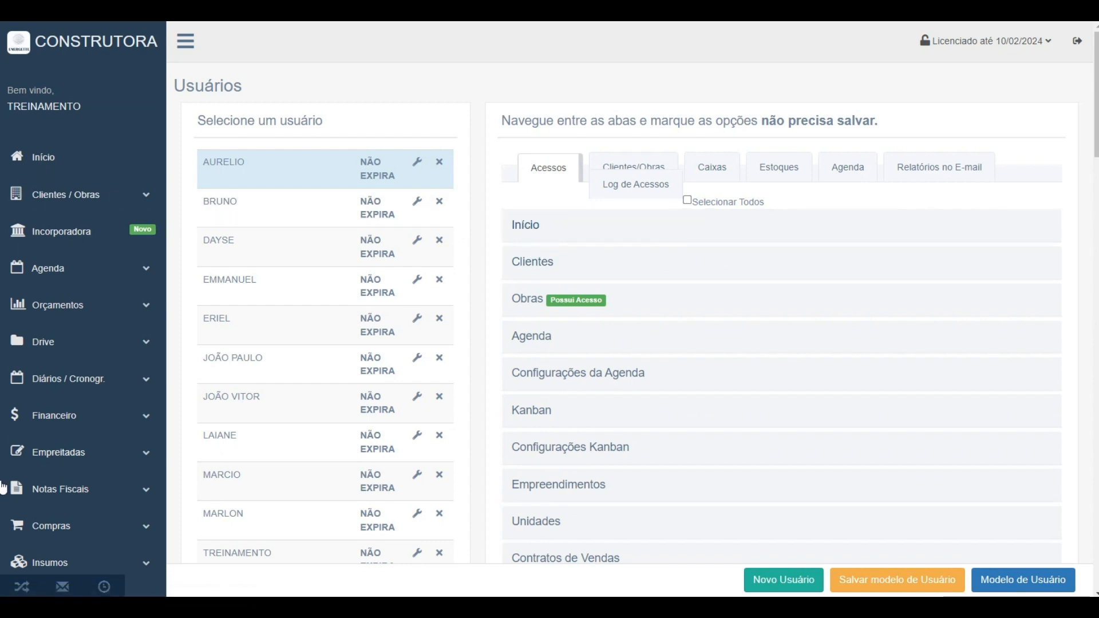
click(555, 227)
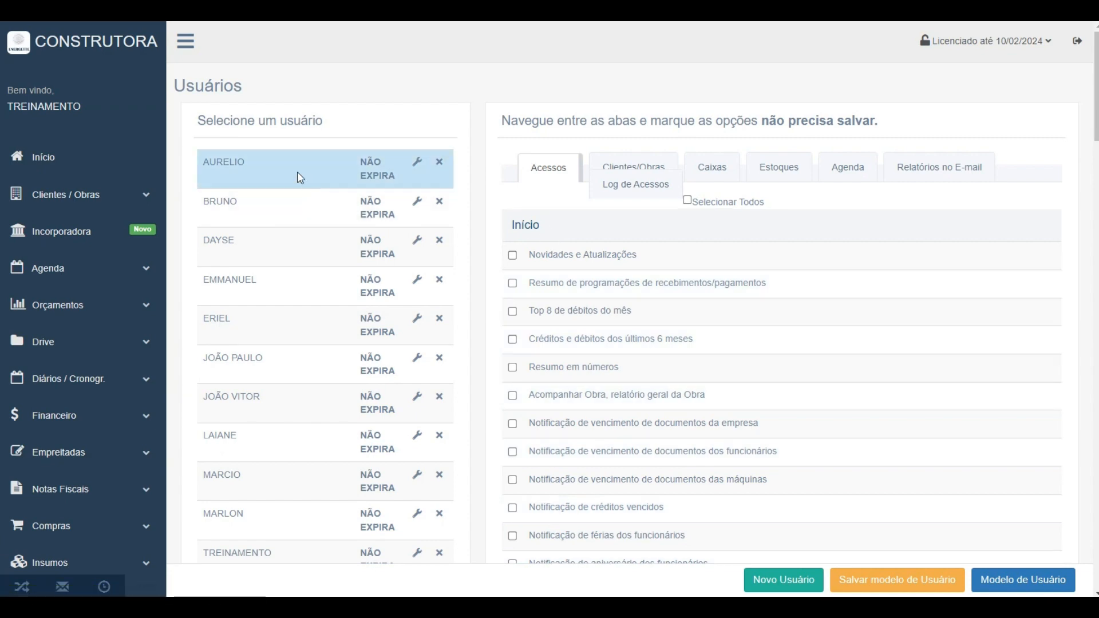
scroll(486, 228, down, 7)
scroll(527, 257, up, 4)
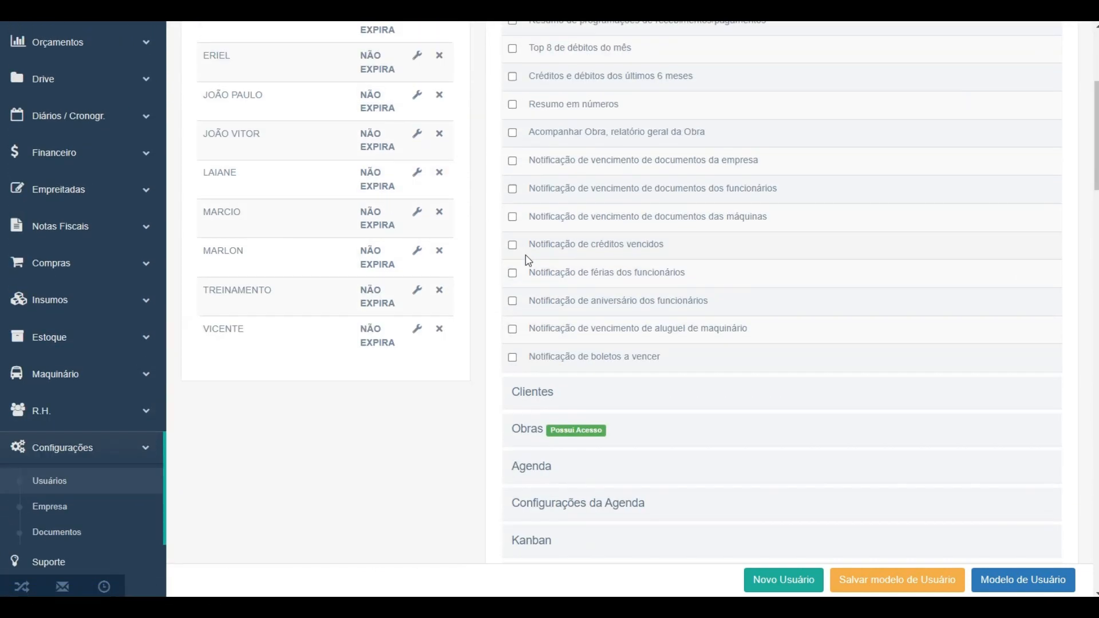
scroll(558, 325, up, 1)
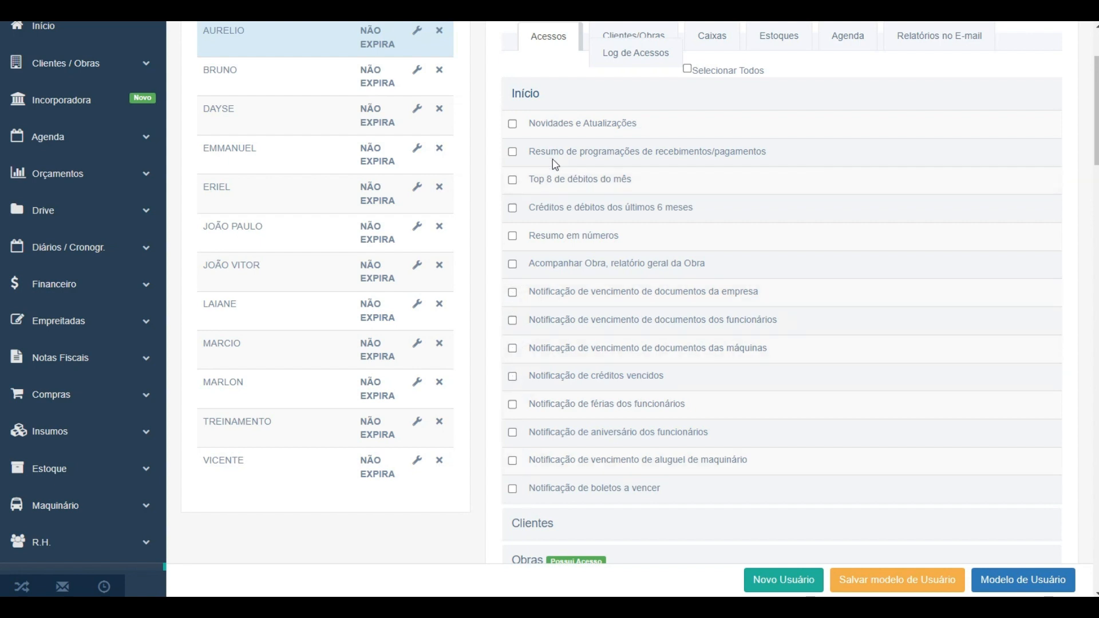
click(535, 100)
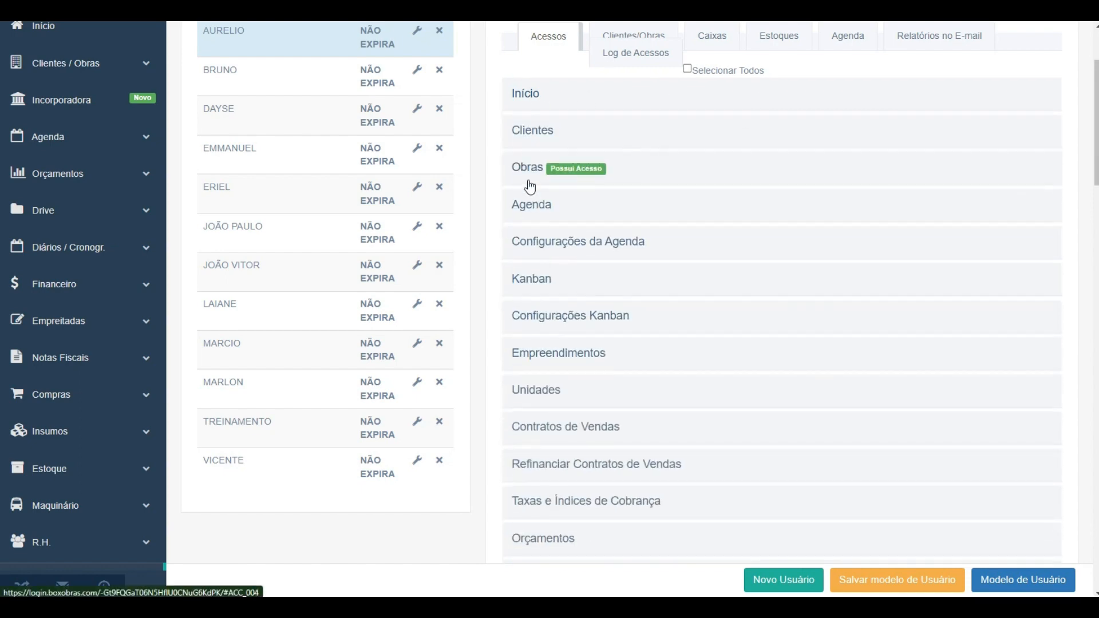
Review the selected user's Obras access permissions and check the Agenda group
click(543, 166)
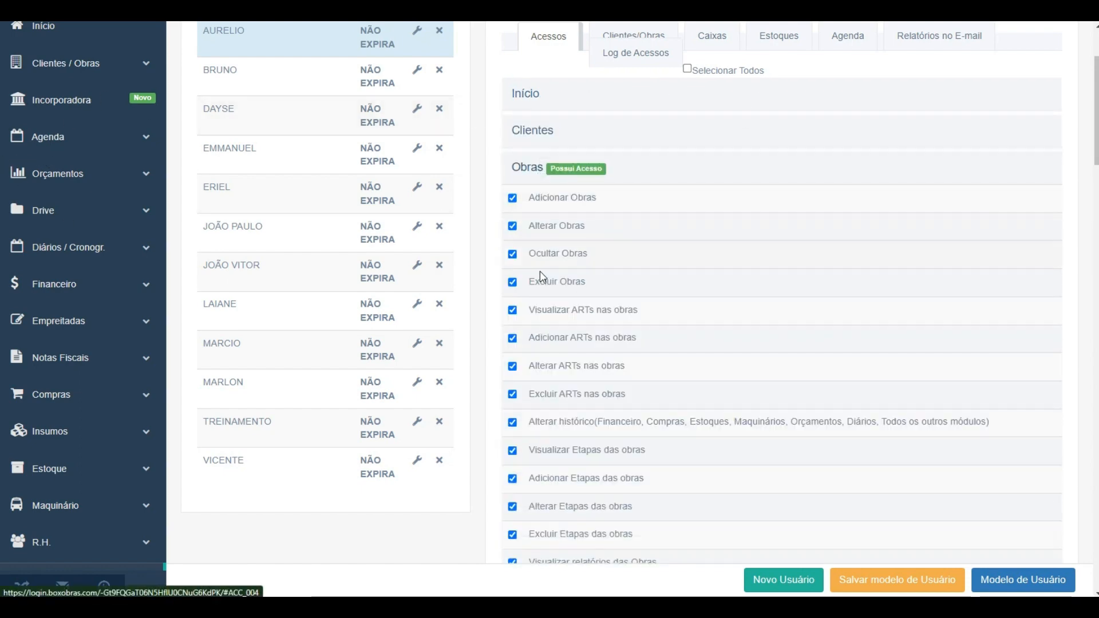
scroll(549, 394, down, 3)
scroll(537, 309, up, 4)
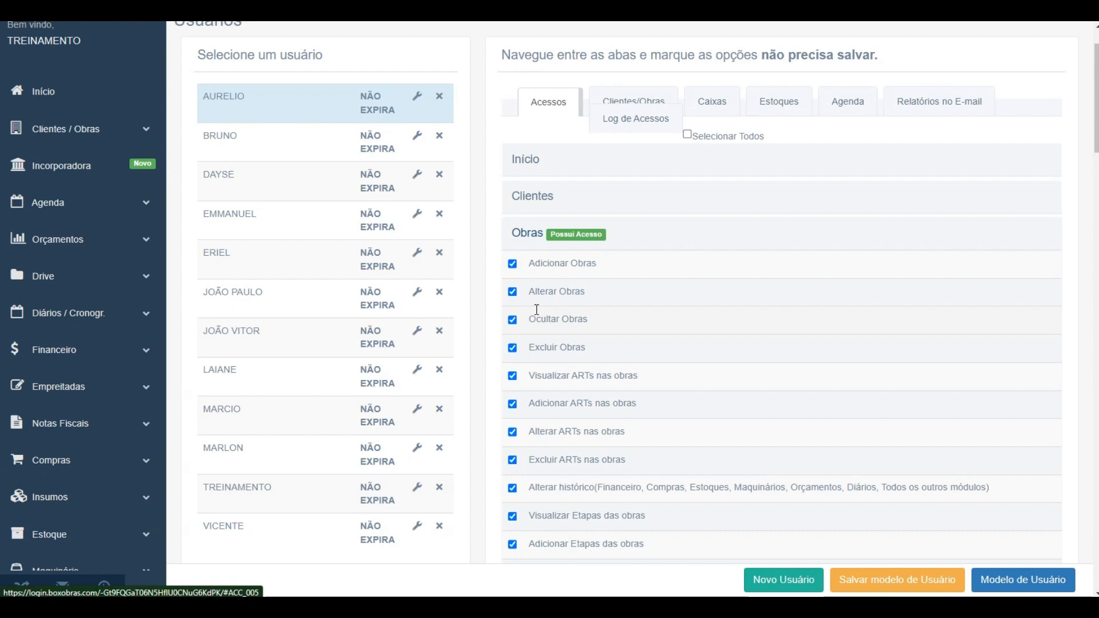
click(524, 233)
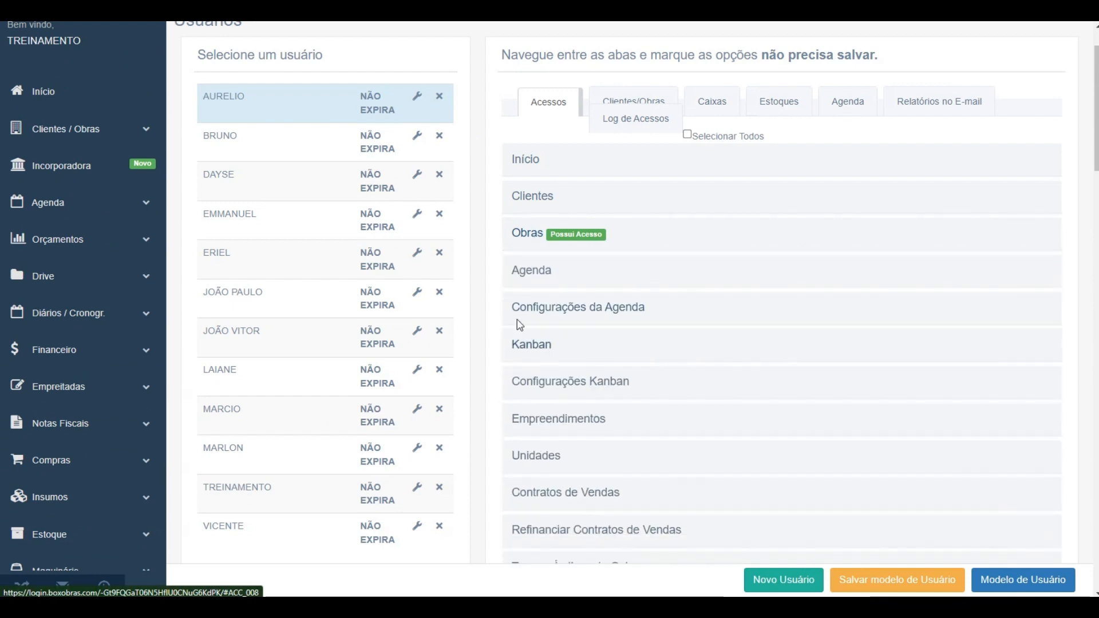
click(530, 262)
click(543, 267)
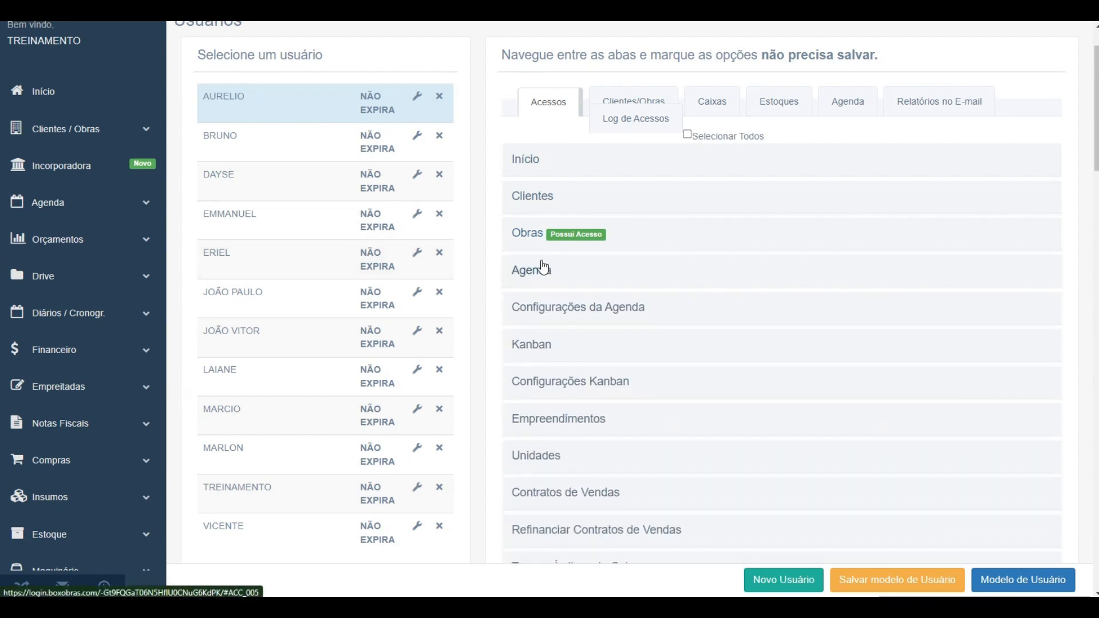
Look through the remaining access groups and review the permissions under Usuários
scroll(537, 315, down, 5)
scroll(538, 319, down, 8)
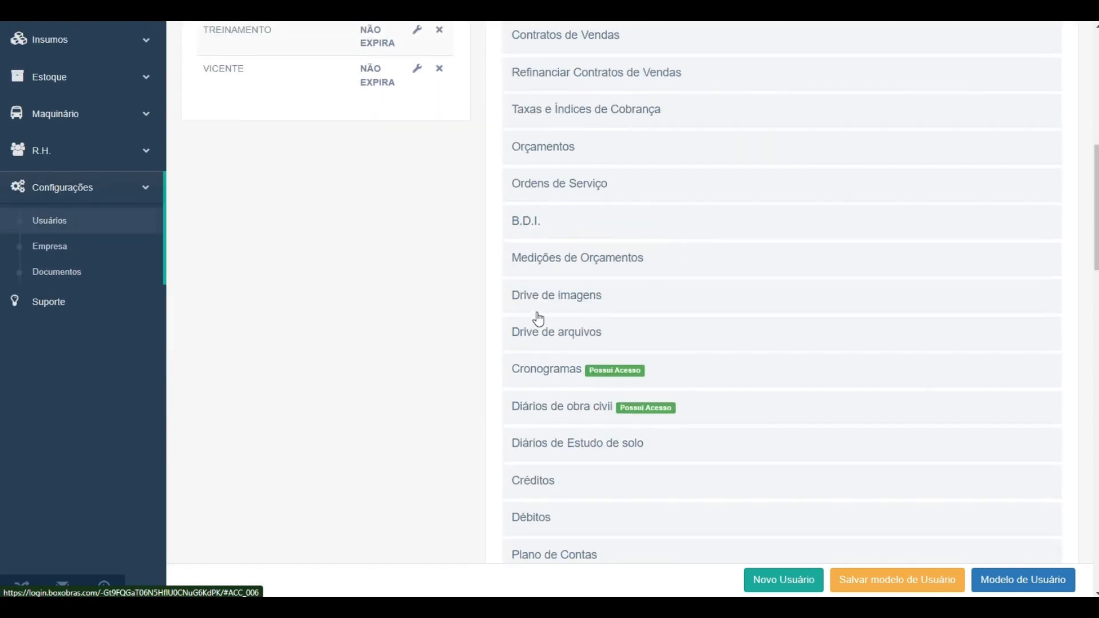
scroll(517, 404, down, 3)
scroll(512, 400, down, 1)
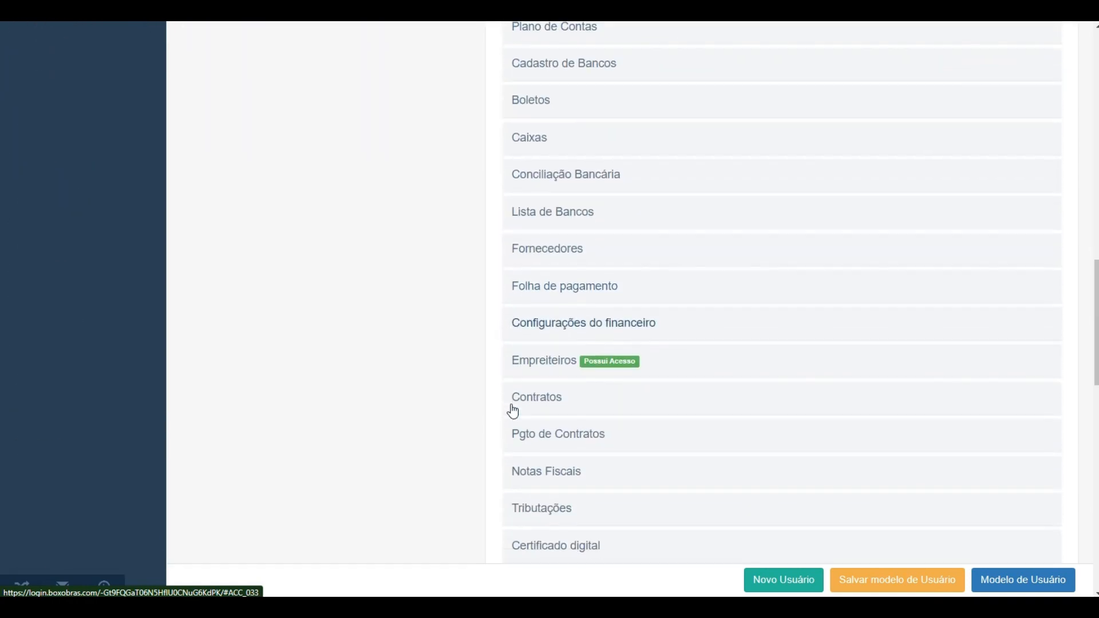
scroll(515, 444, down, 1)
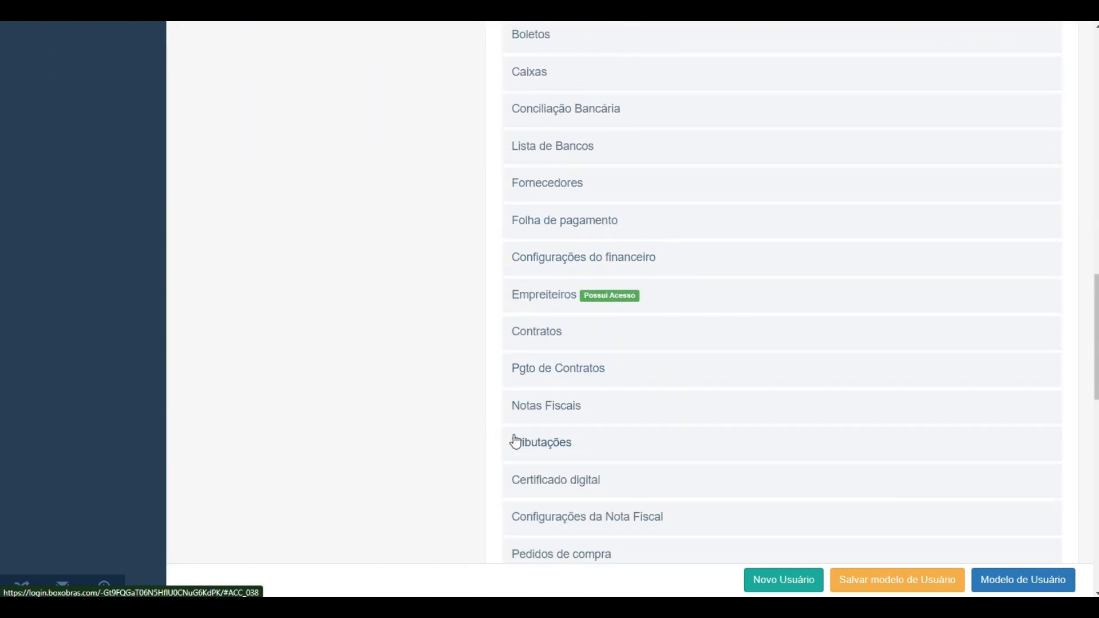
scroll(518, 440, down, 10)
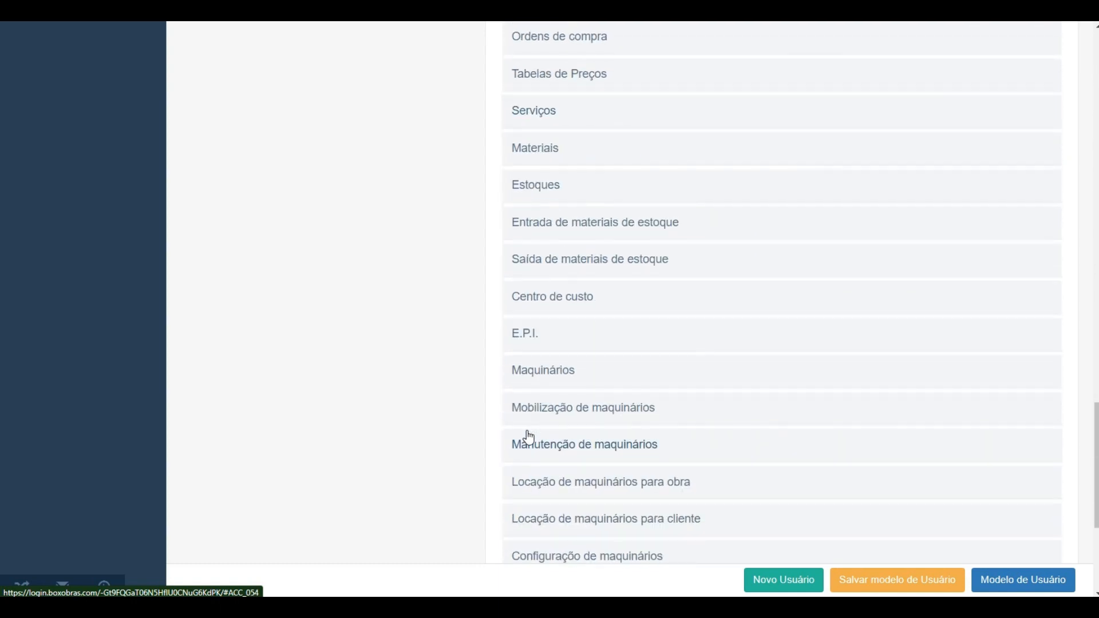
scroll(533, 452, down, 5)
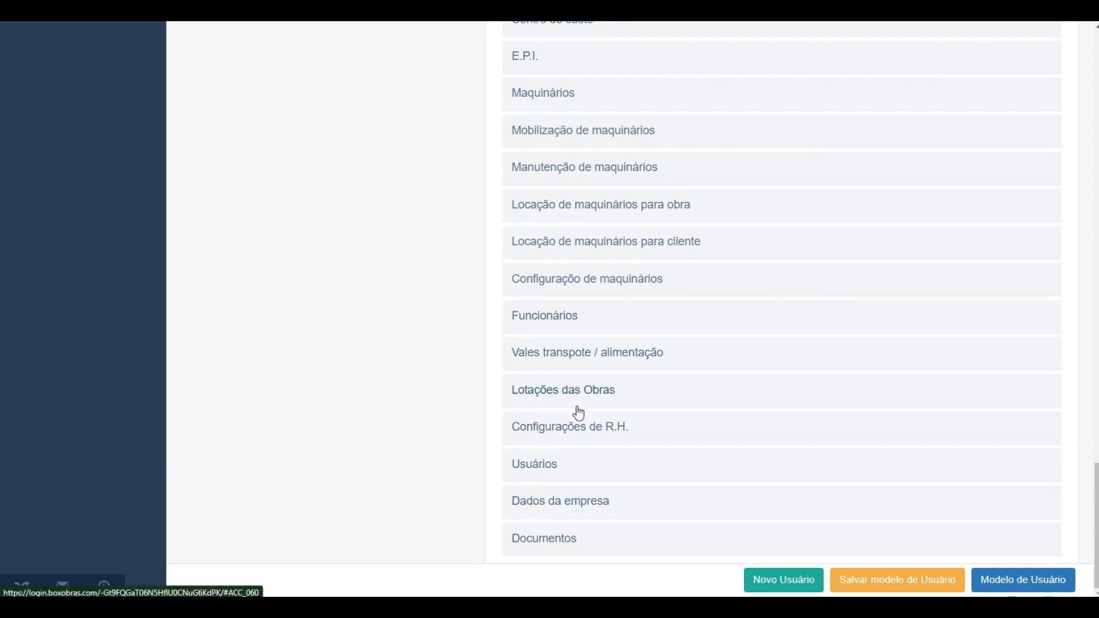
click(536, 476)
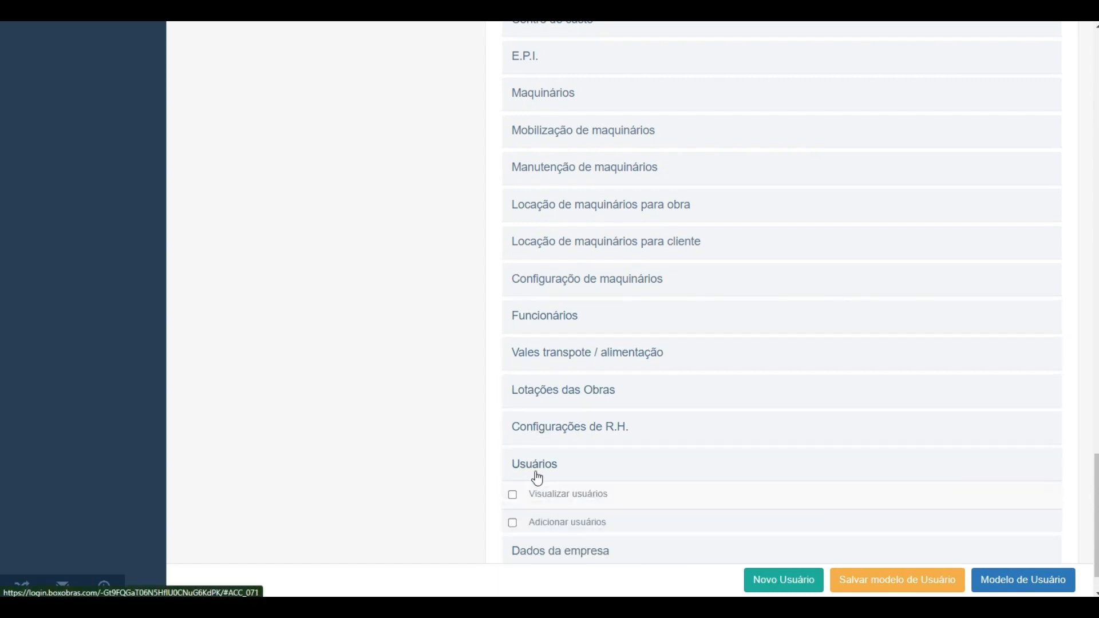
scroll(537, 477, down, 3)
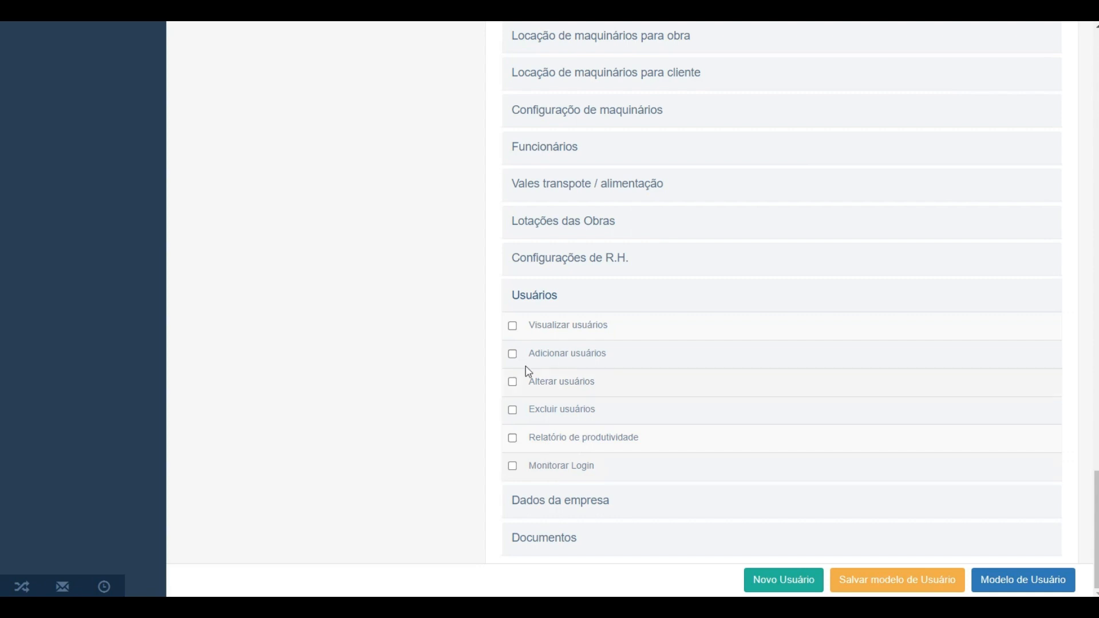
click(524, 299)
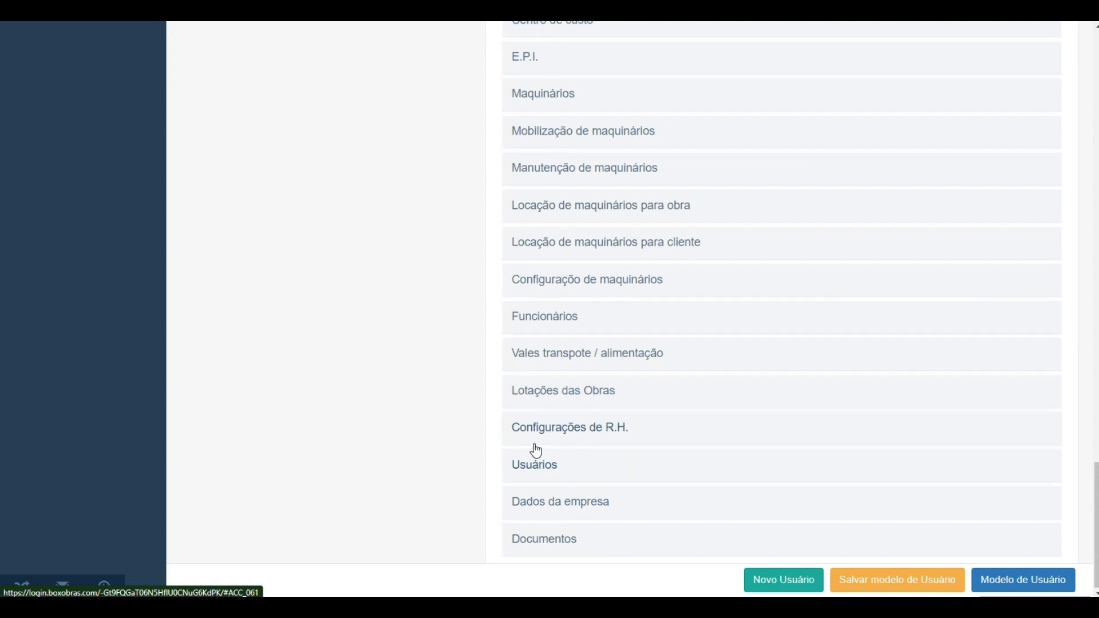
Review the permissions under Entrada de materiais de estoque
scroll(536, 451, up, 3)
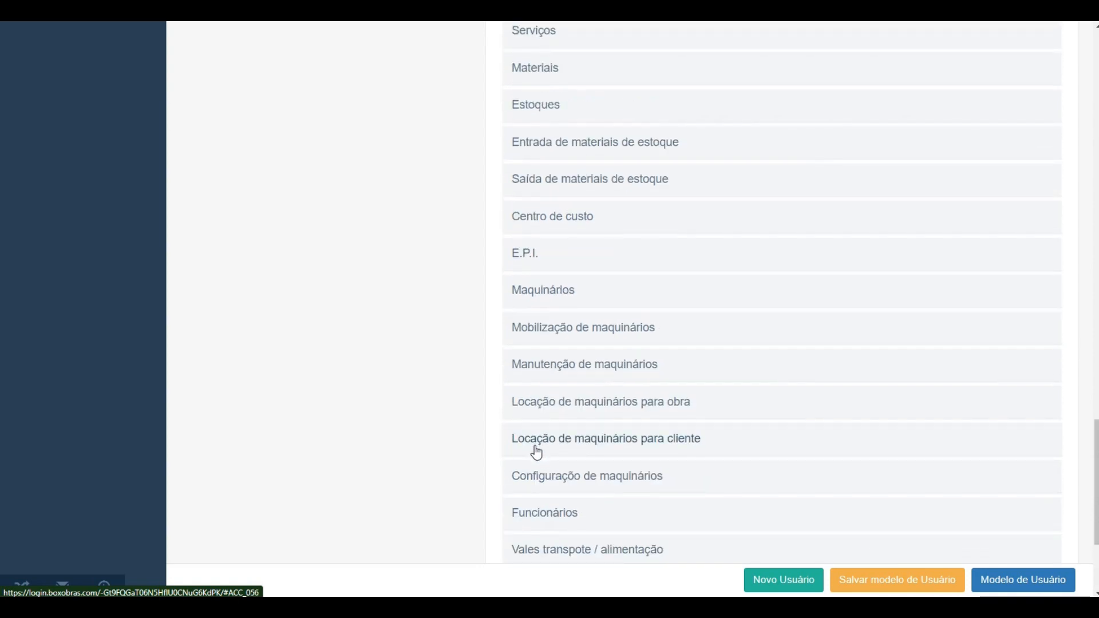
scroll(555, 327, up, 2)
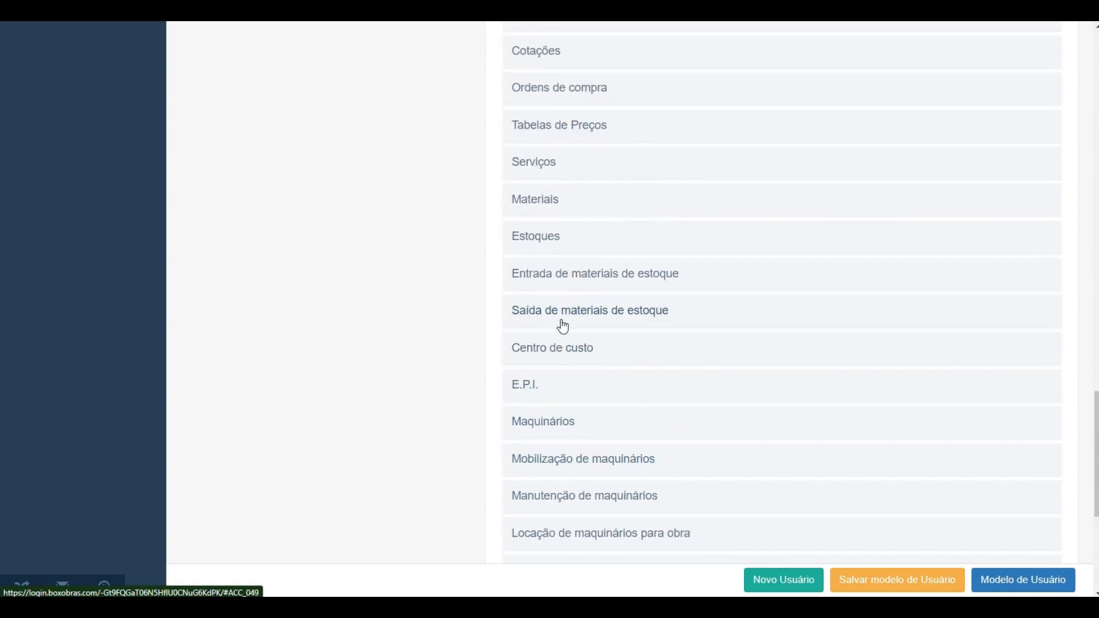
click(584, 273)
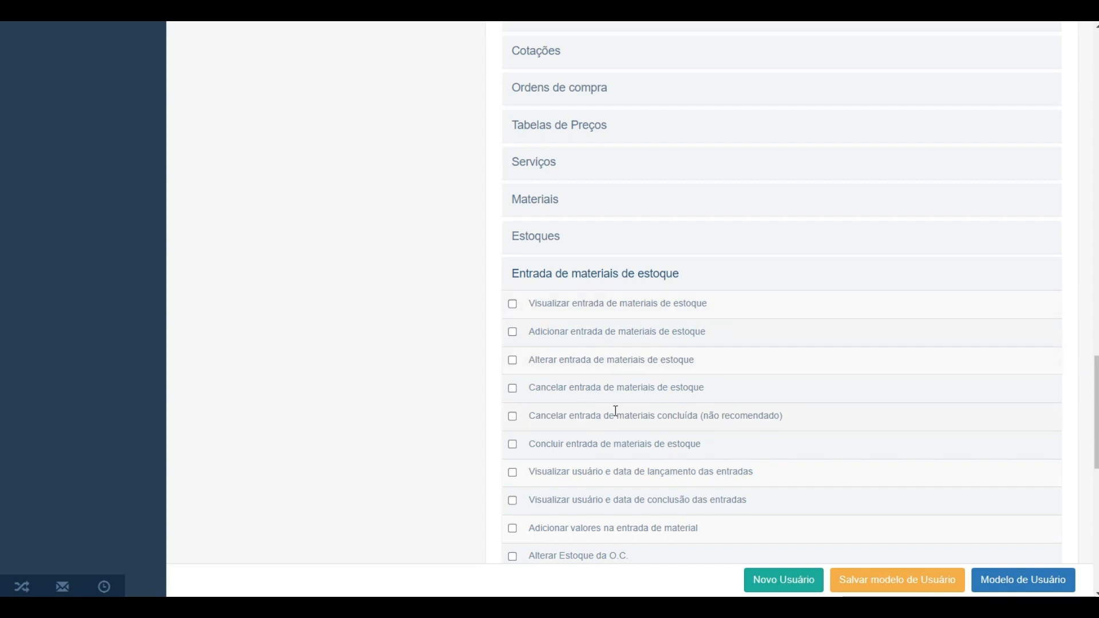
scroll(595, 395, down, 5)
scroll(577, 375, up, 2)
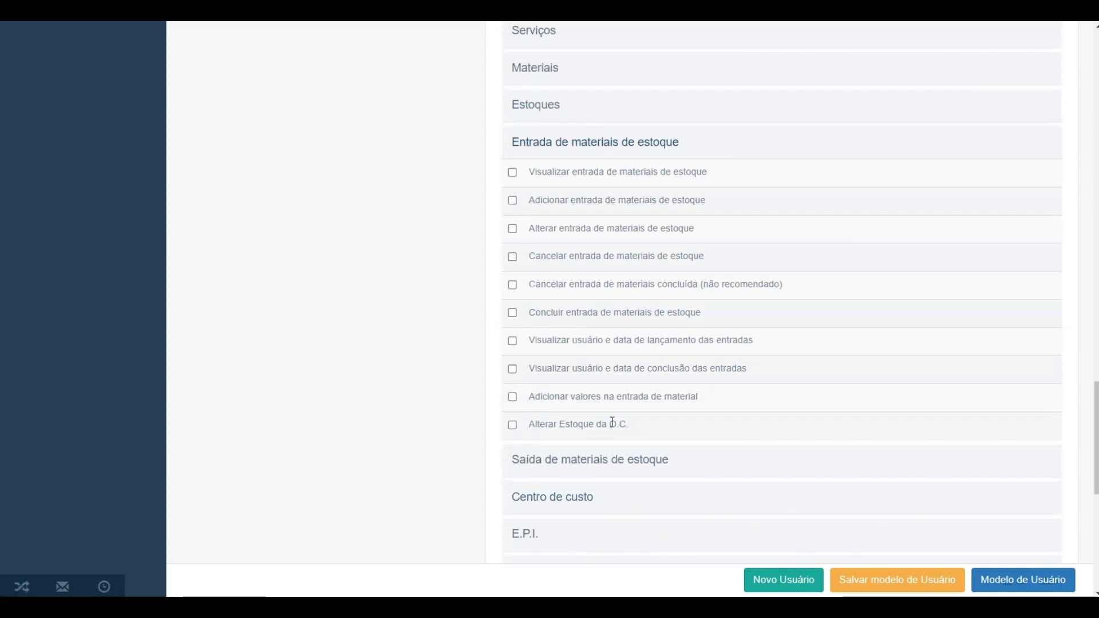
click(531, 153)
View the form for saving a user model, with its name field and permission list, and leave it without saving
scroll(613, 295, up, 10)
scroll(610, 314, up, 15)
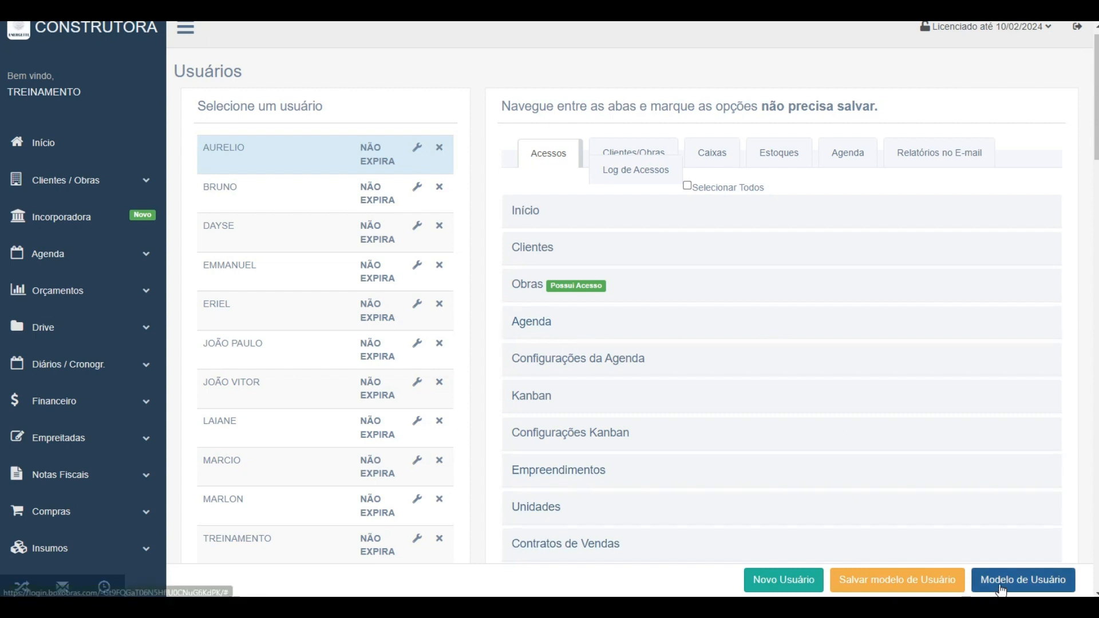
click(893, 589)
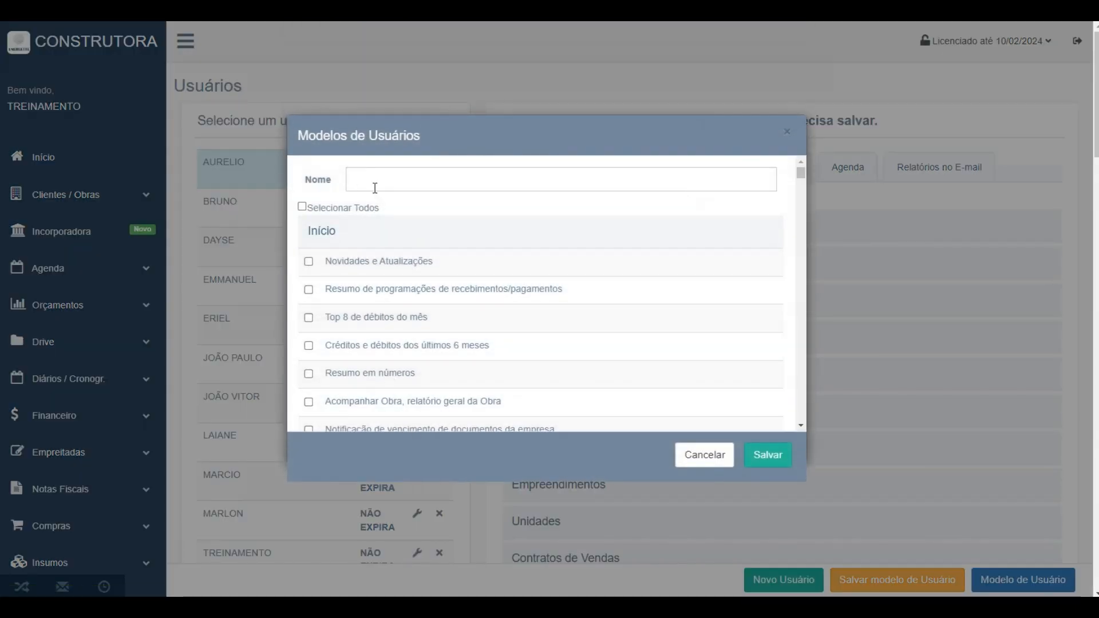
click(375, 187)
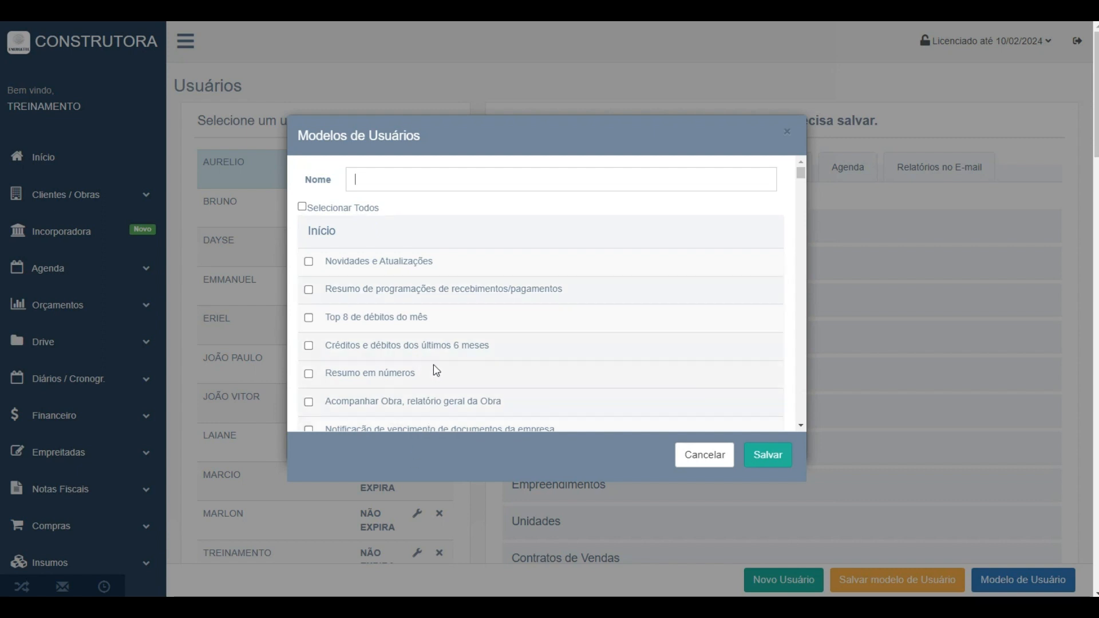
click(696, 458)
Open the form for a new user and look through the available models in the Modelo list
click(790, 579)
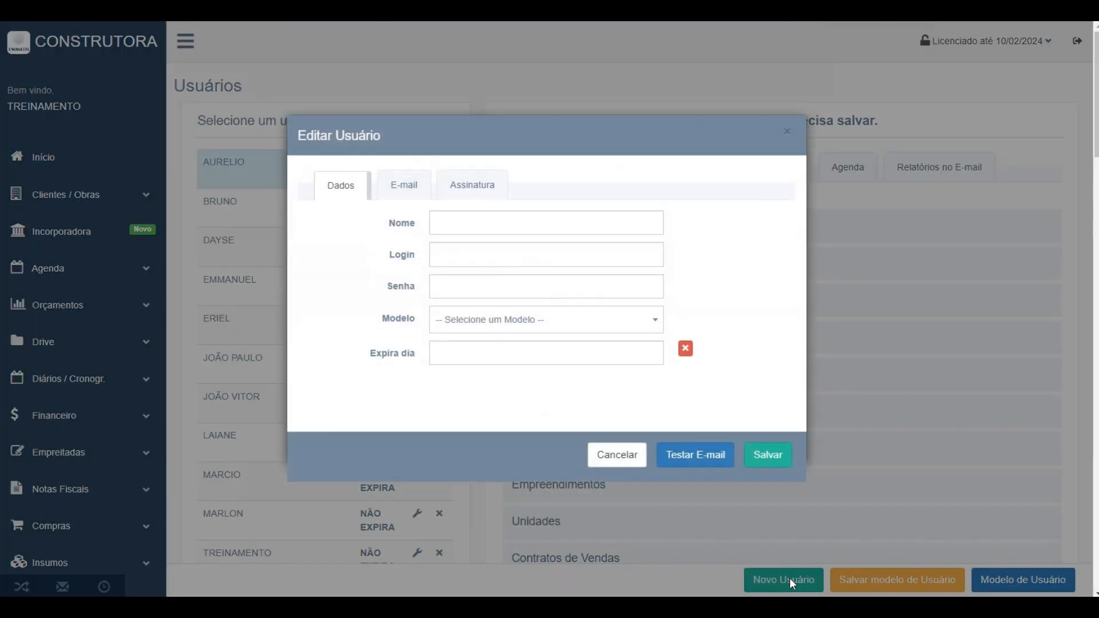
click(544, 315)
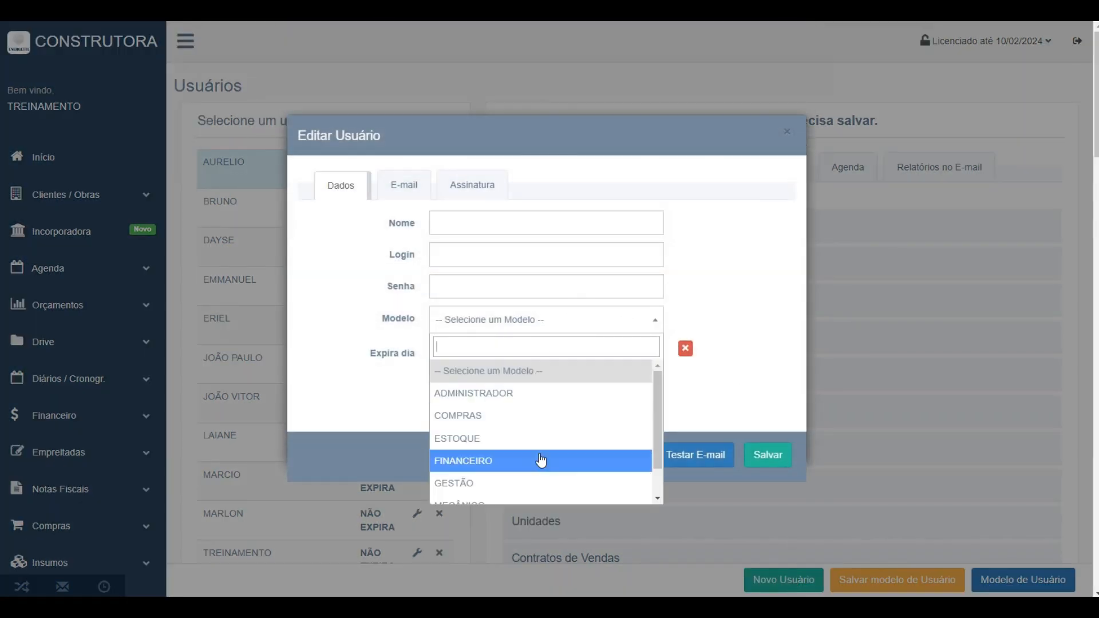
scroll(518, 452, down, 1)
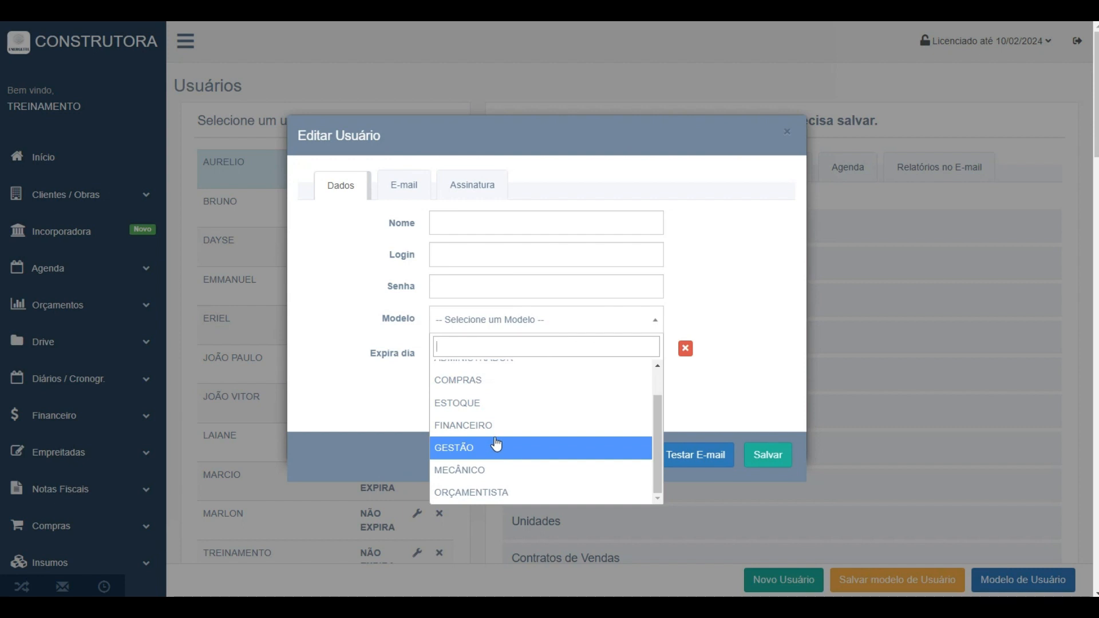
scroll(474, 401, up, 1)
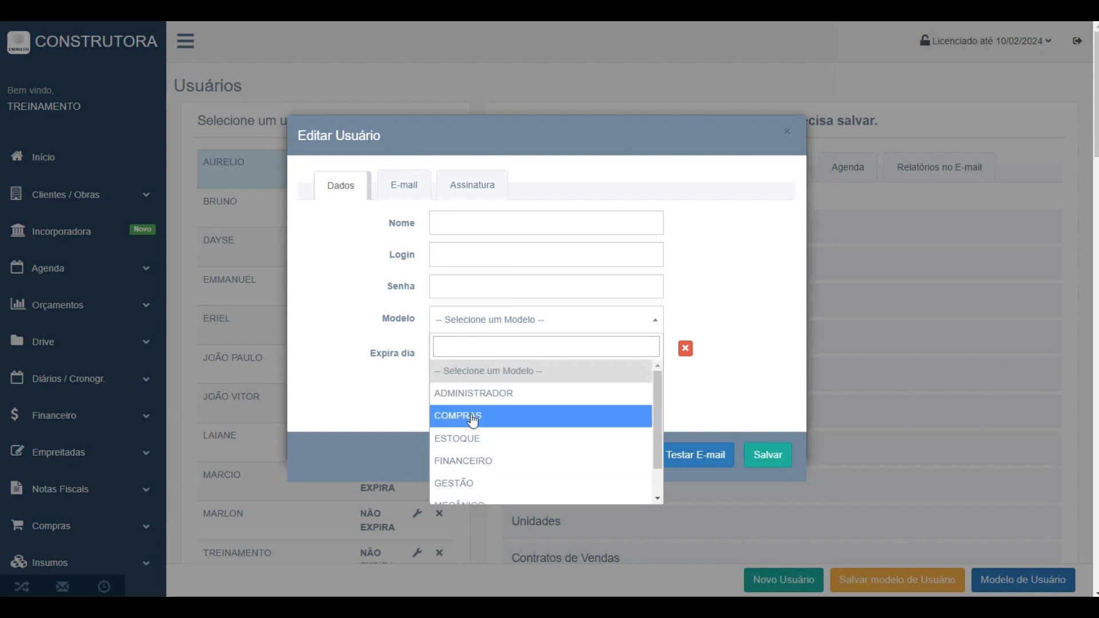
scroll(475, 423, down, 1)
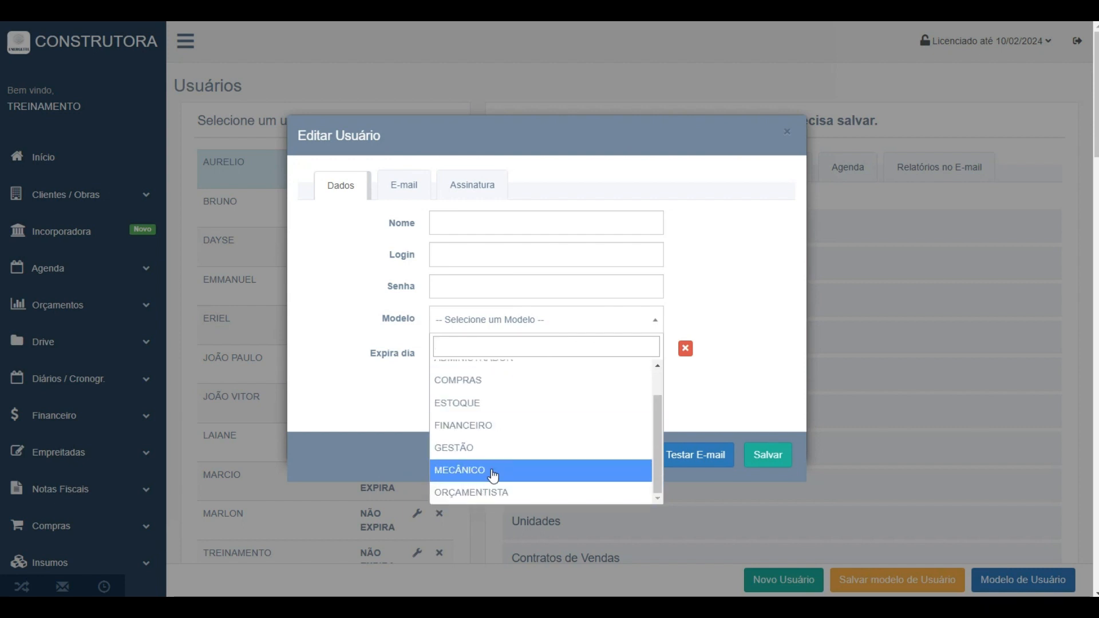
scroll(502, 423, up, 1)
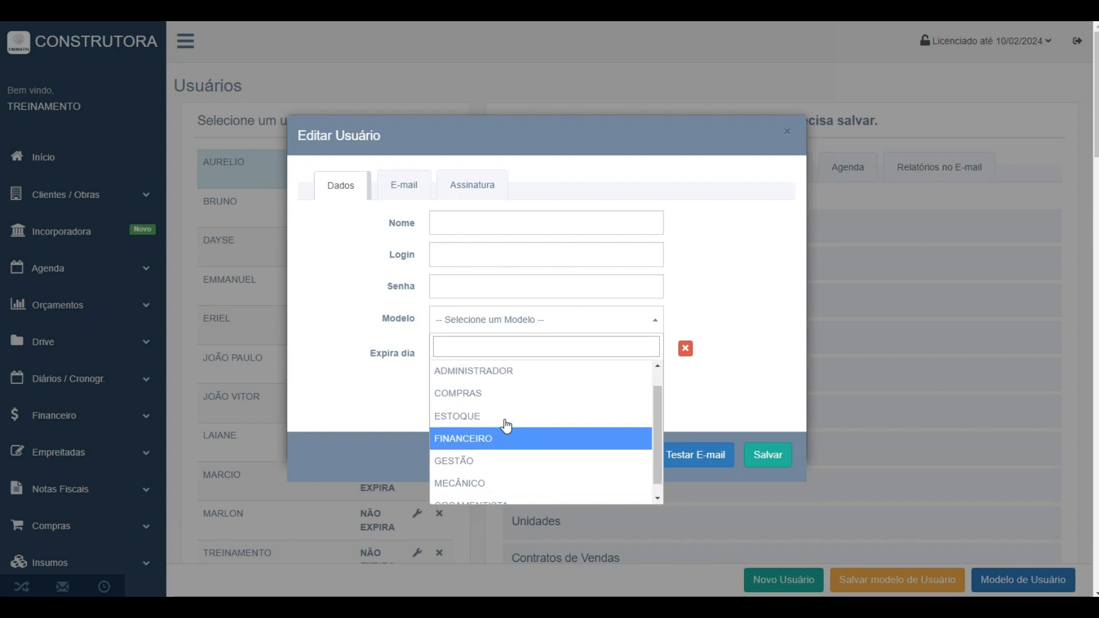
click(736, 407)
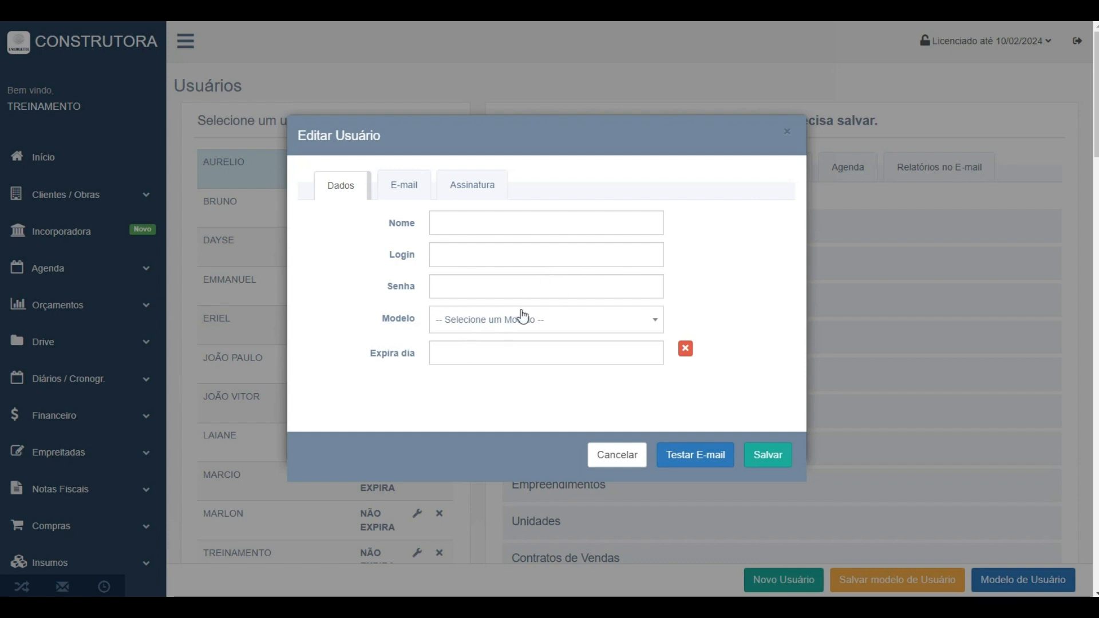
click(502, 322)
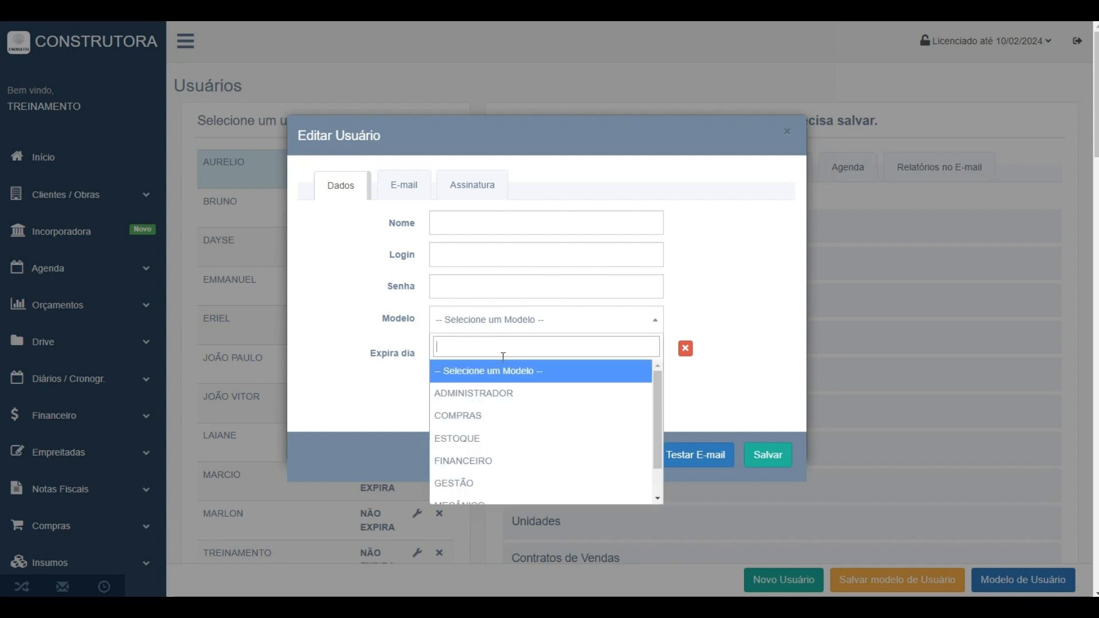
click(382, 353)
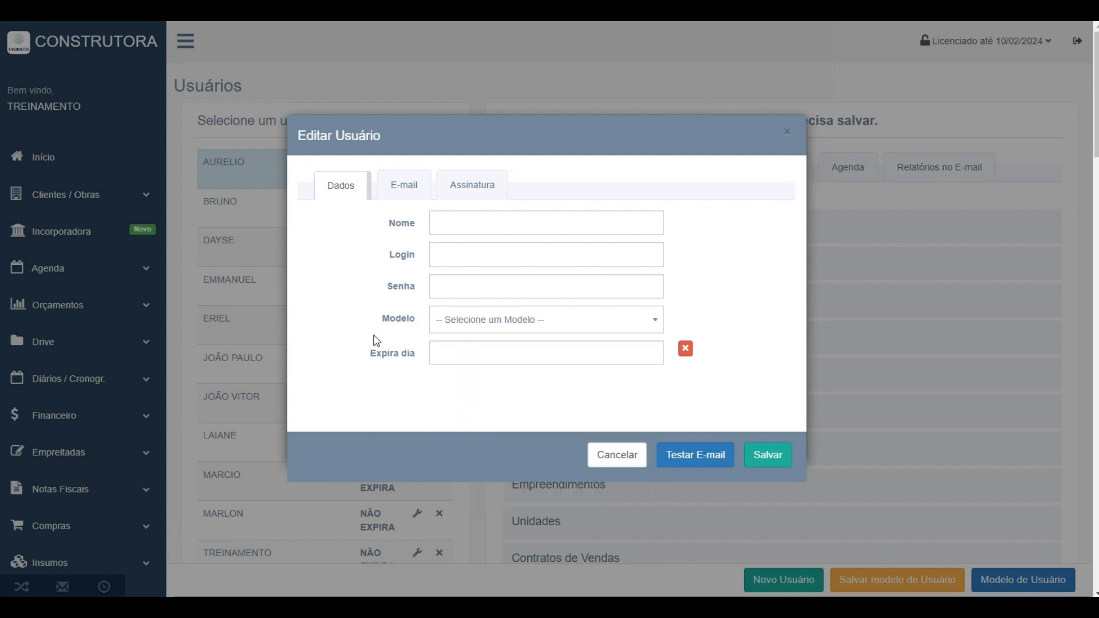
Try an Expira dia date such as 19/01/2024 for the new user and clear the field again
click(468, 350)
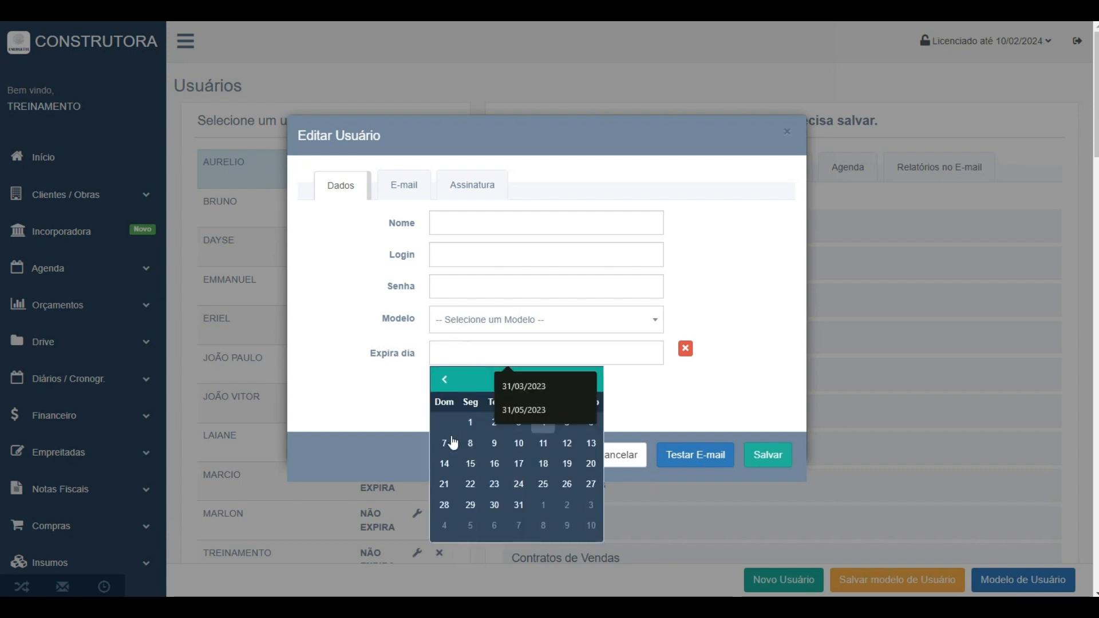
click(568, 465)
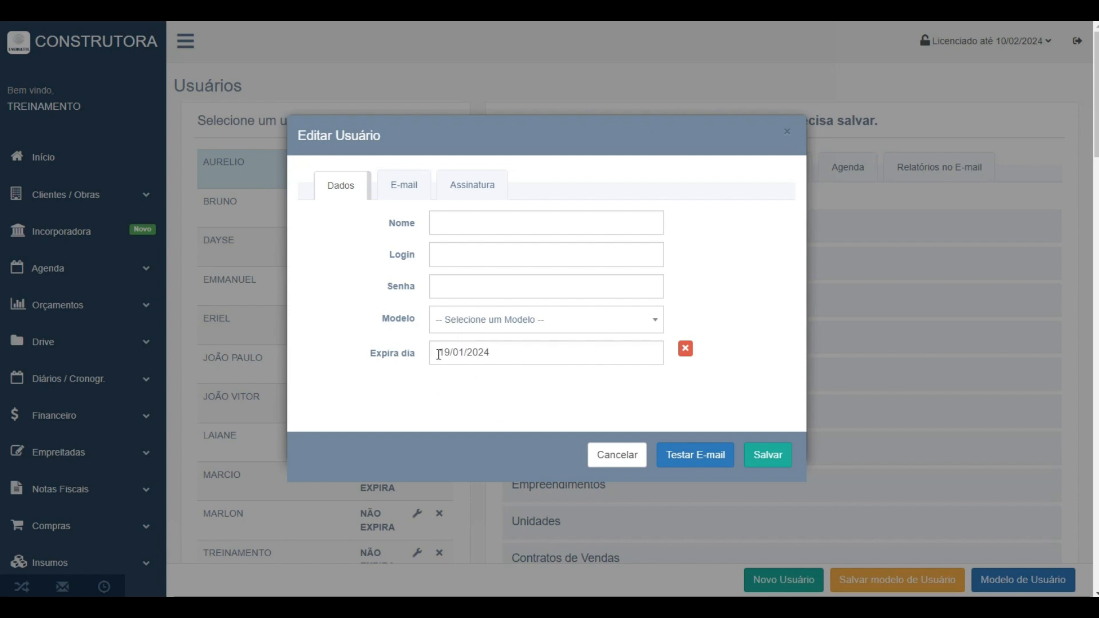
click(684, 350)
click(457, 331)
click(457, 329)
click(535, 351)
click(470, 484)
click(683, 351)
Review the new user's e-mail settings and the server options offered for sending messages
click(395, 203)
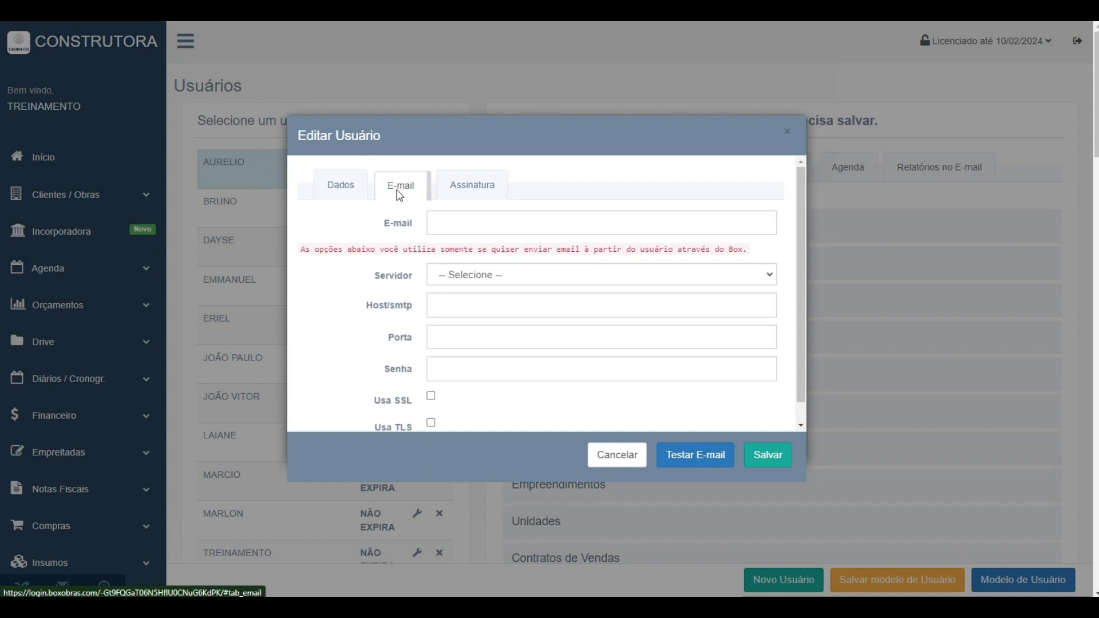
click(462, 218)
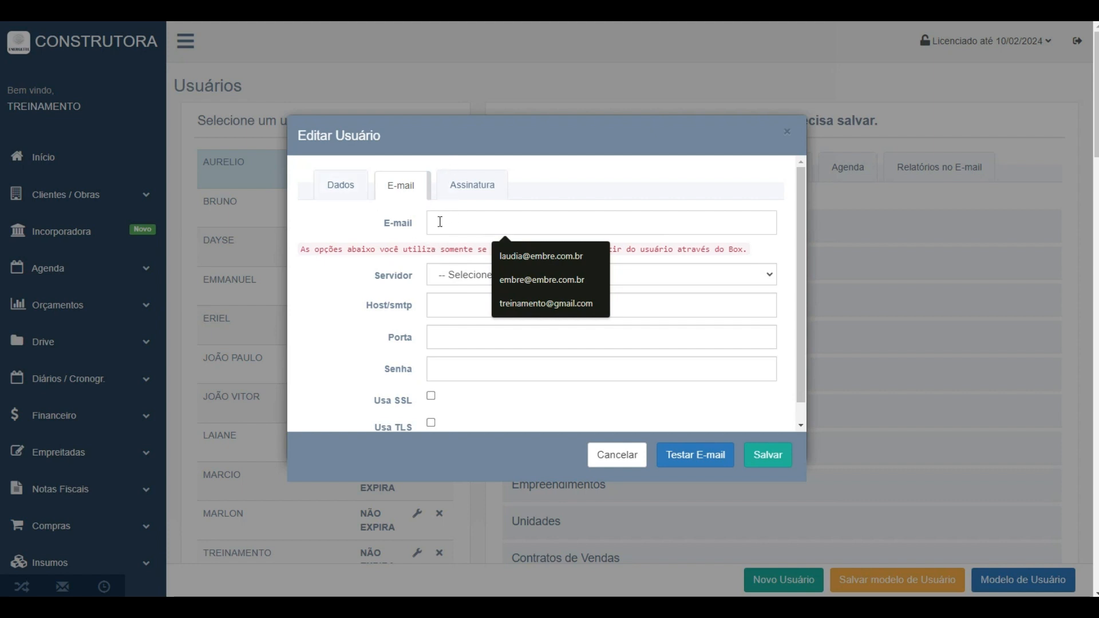
scroll(384, 314, down, 1)
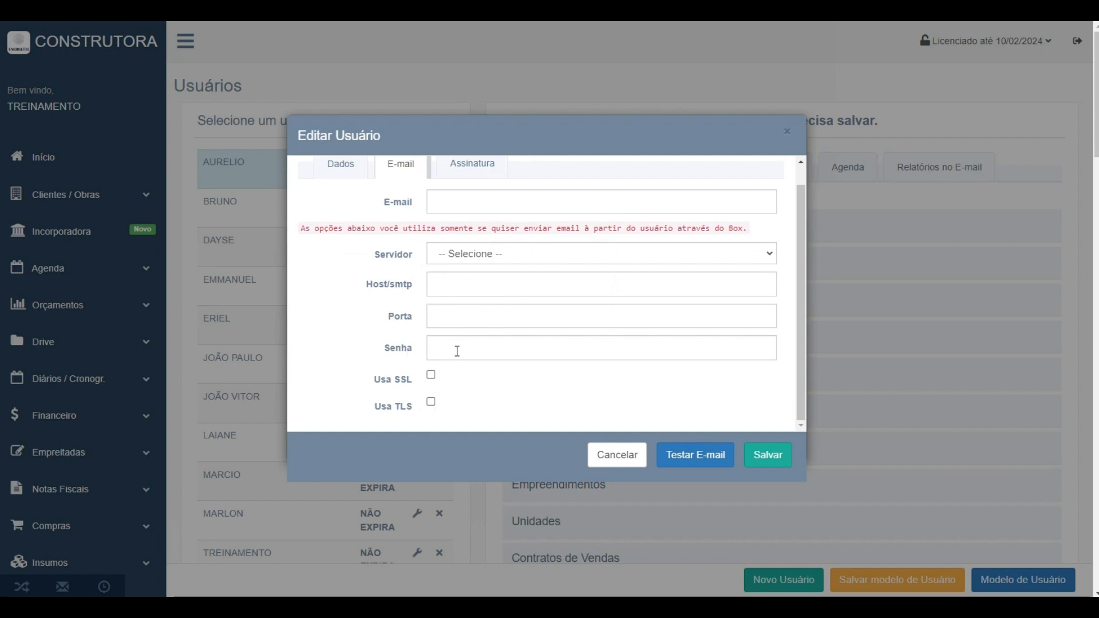
click(461, 260)
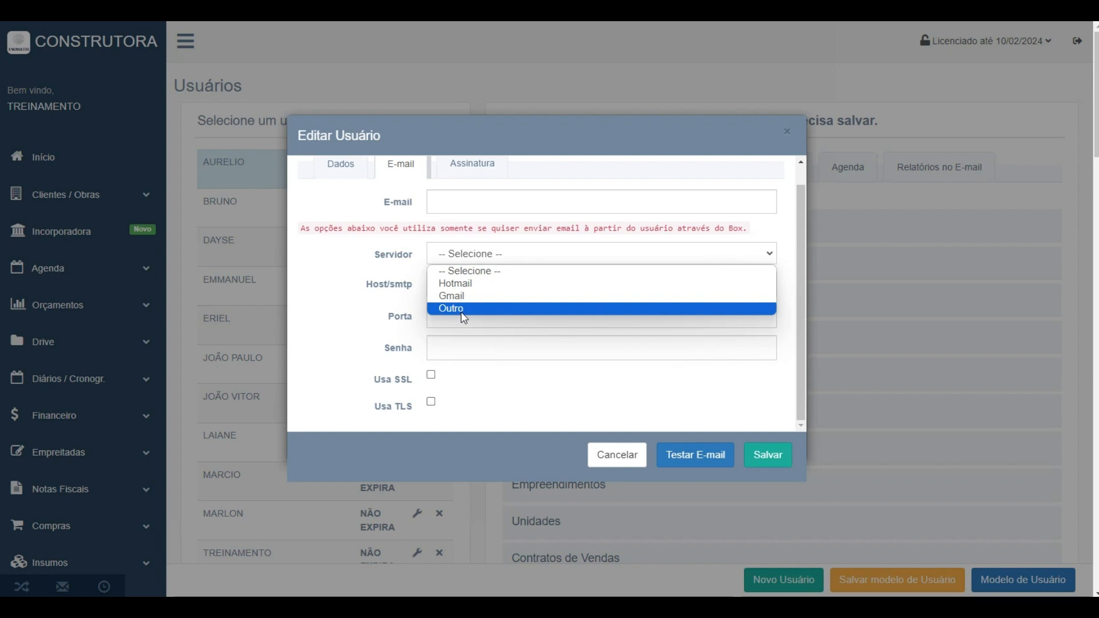
click(379, 290)
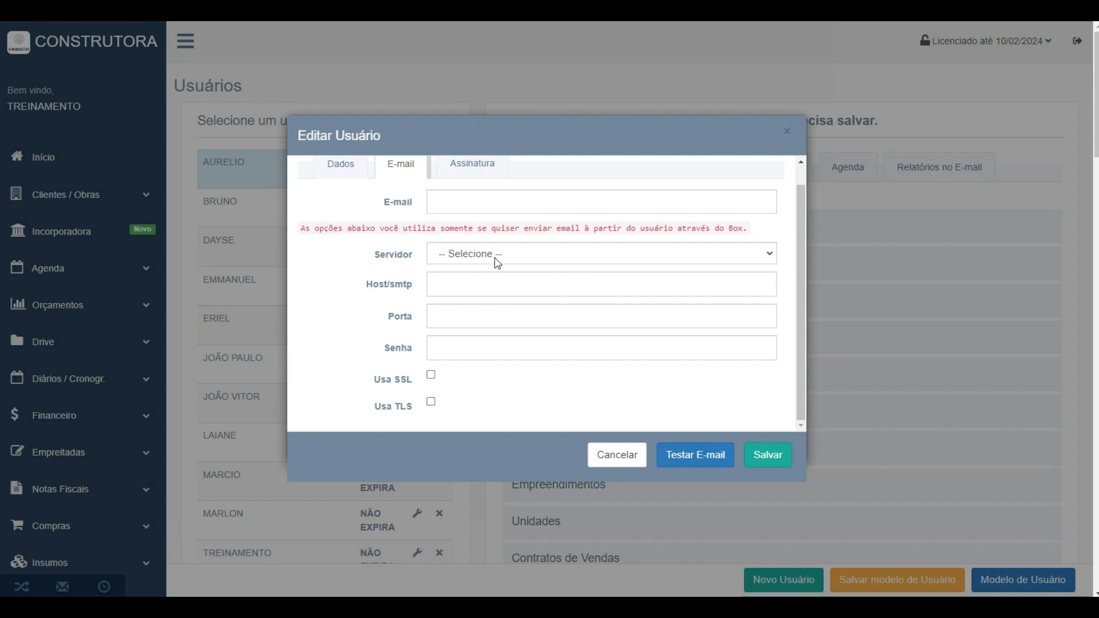
click(470, 256)
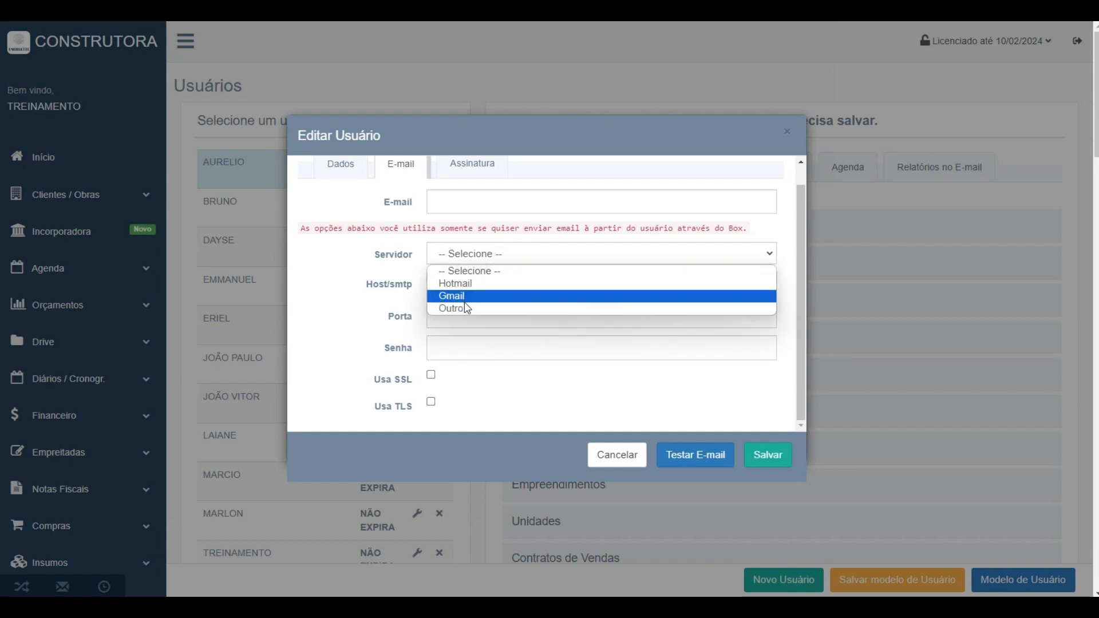
click(395, 293)
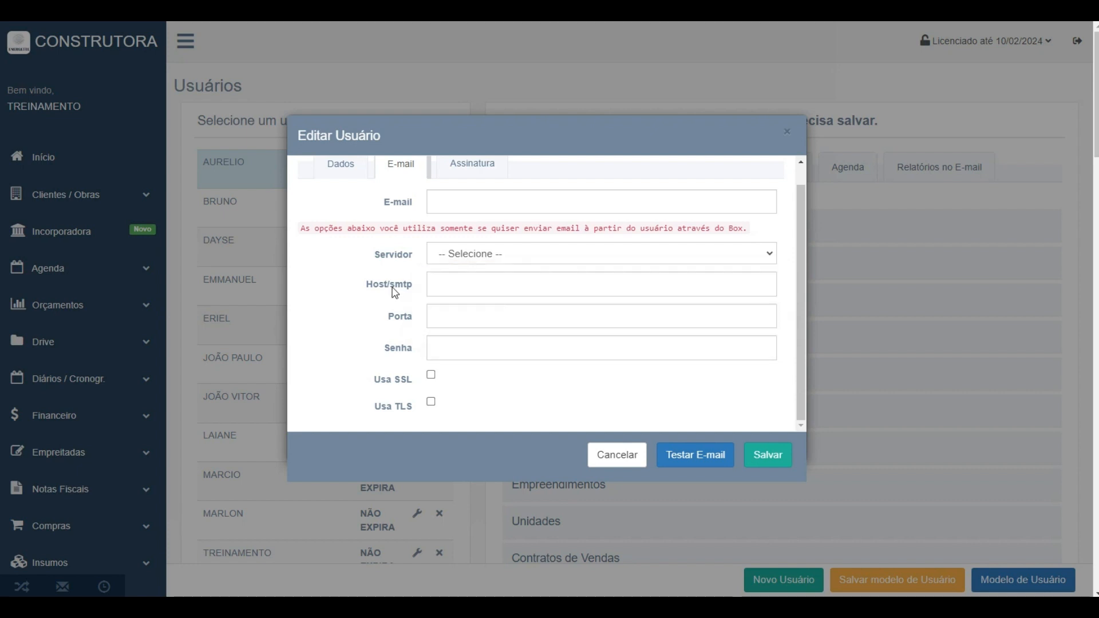
Try Gmail as the mail server, dismiss its notice and reset Servidor to -- Selecione --
click(491, 256)
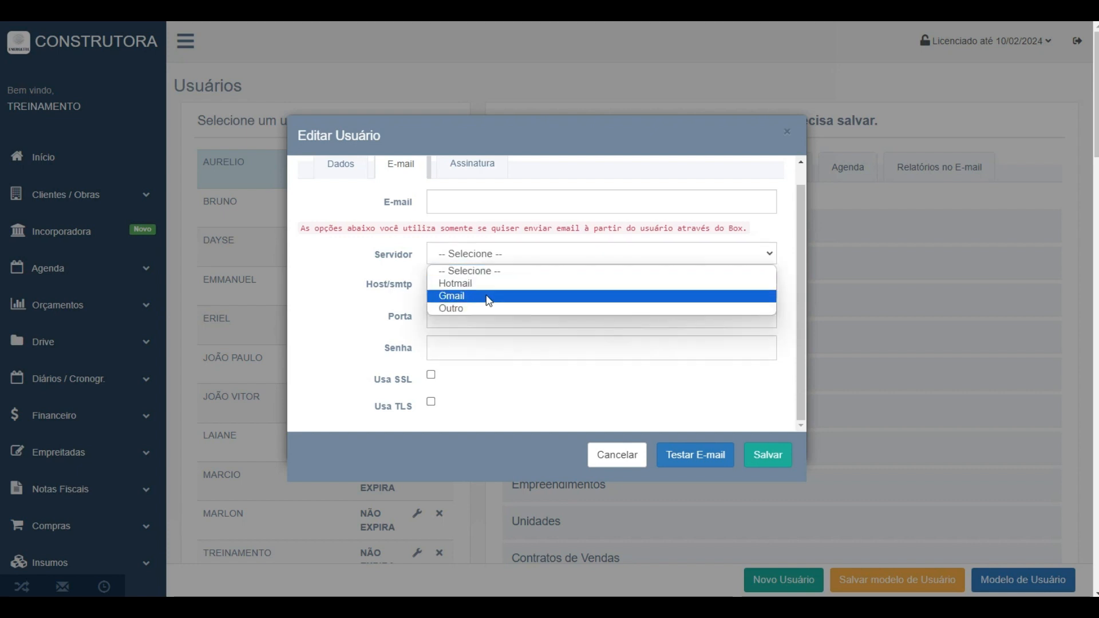
click(482, 294)
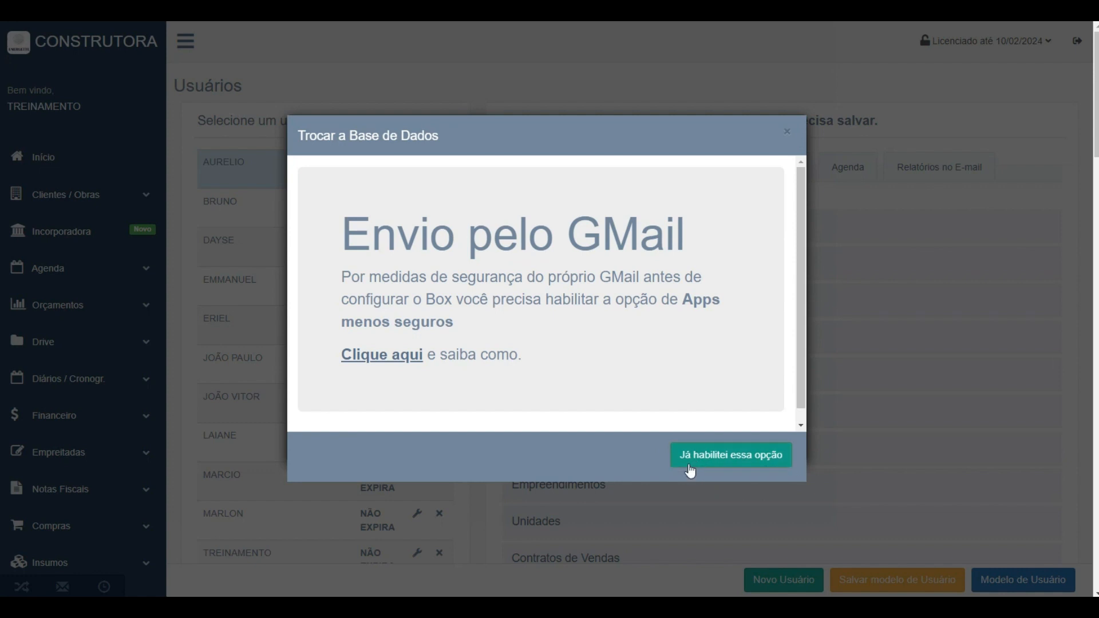
click(787, 137)
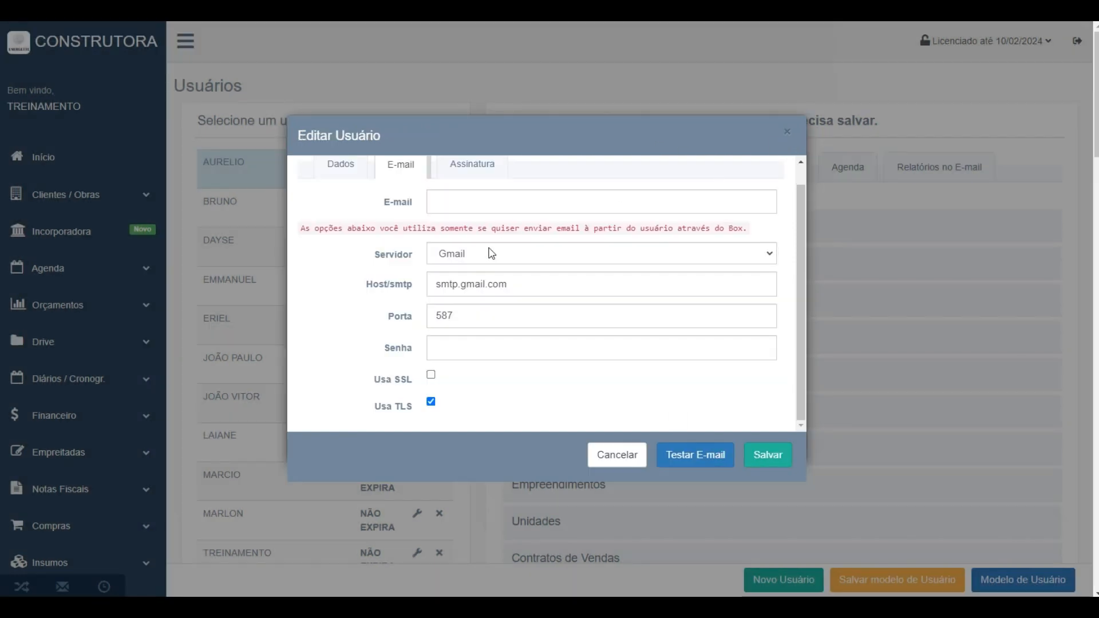
click(488, 254)
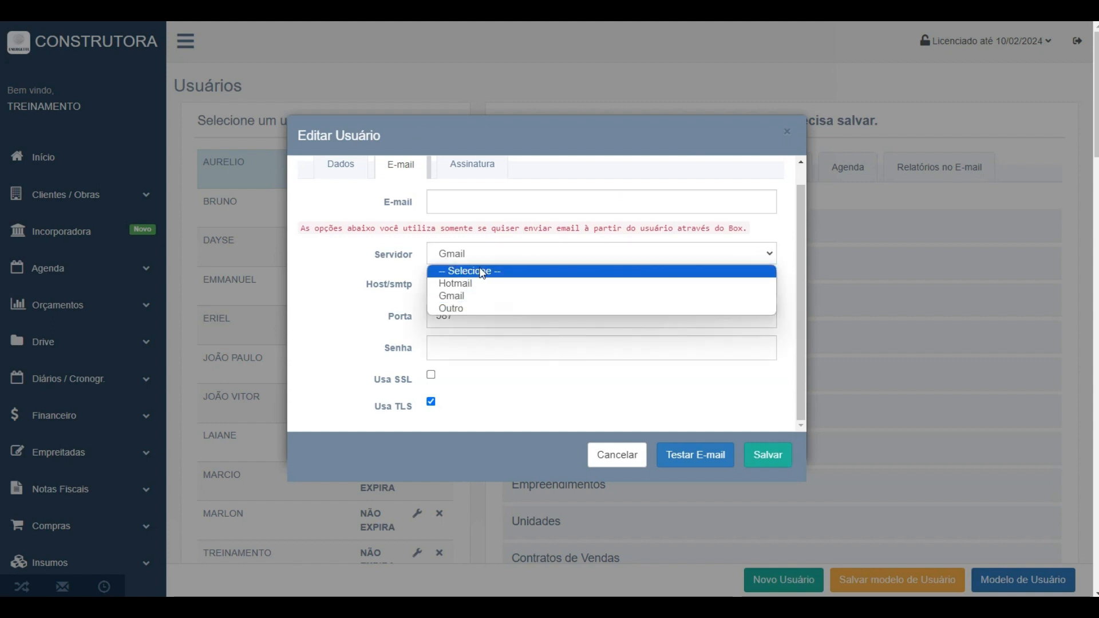
click(482, 272)
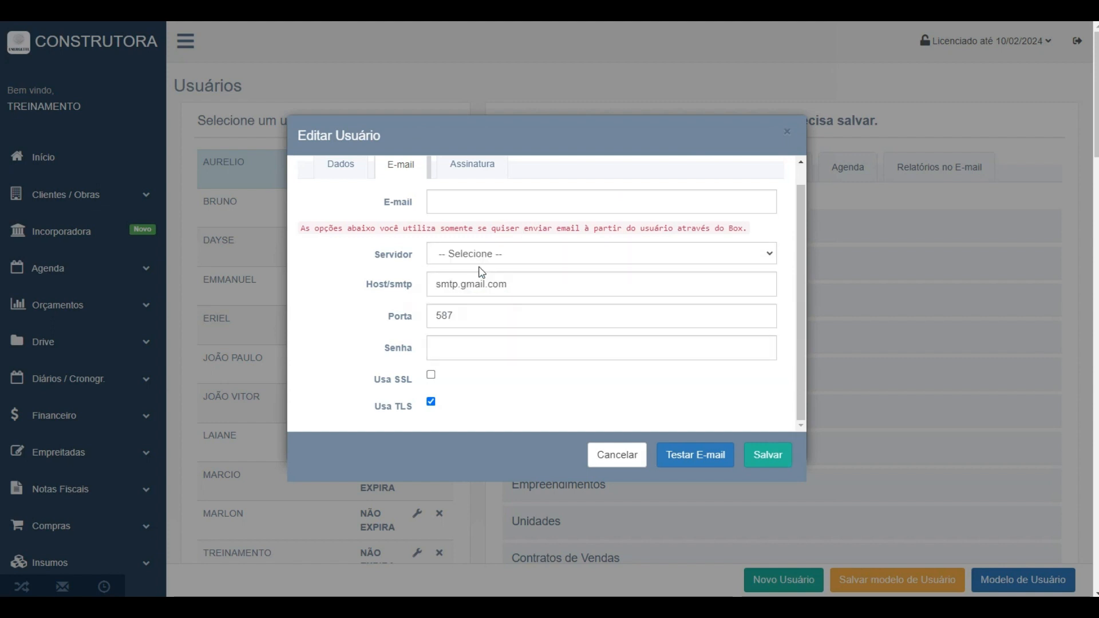
Check the Servidor choices once more along with the Host/smtp, Porta and Senha fields
click(446, 258)
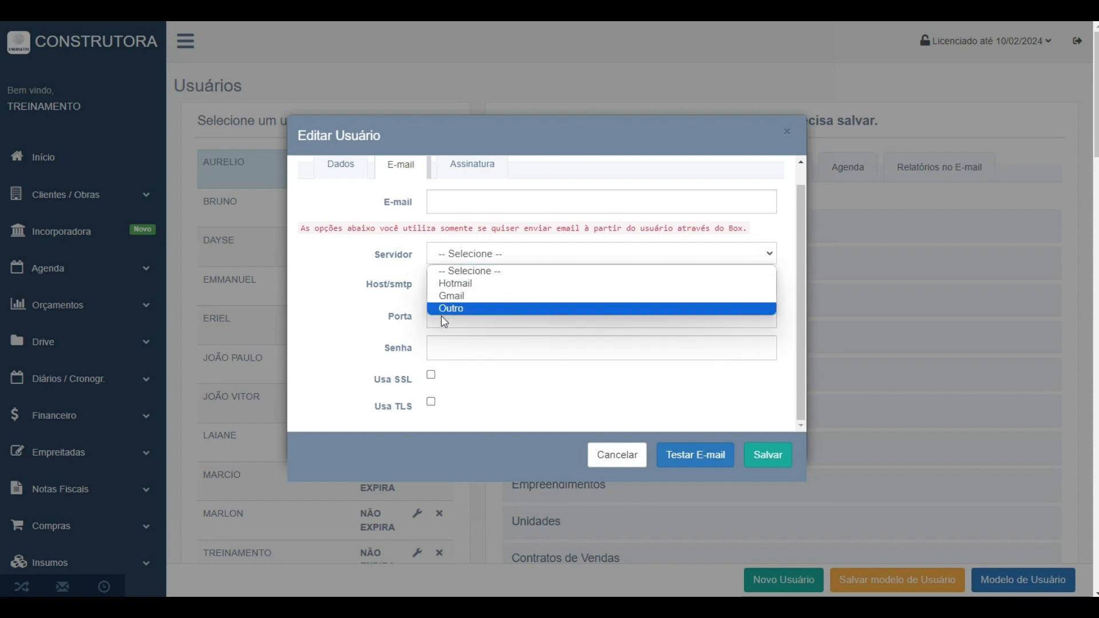
click(361, 333)
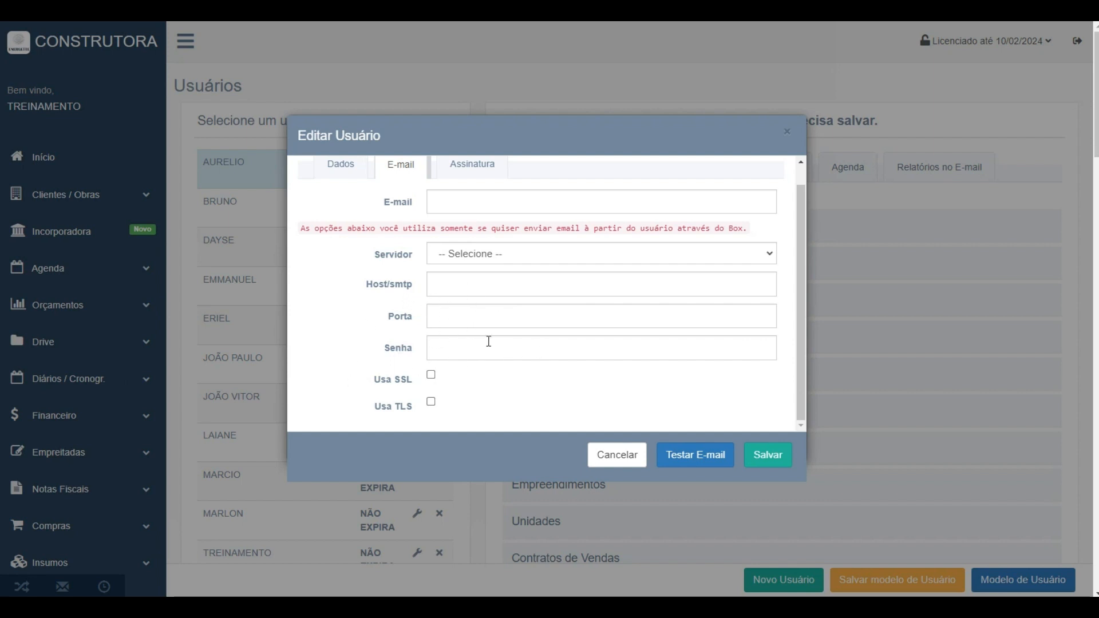
scroll(490, 341, up, 1)
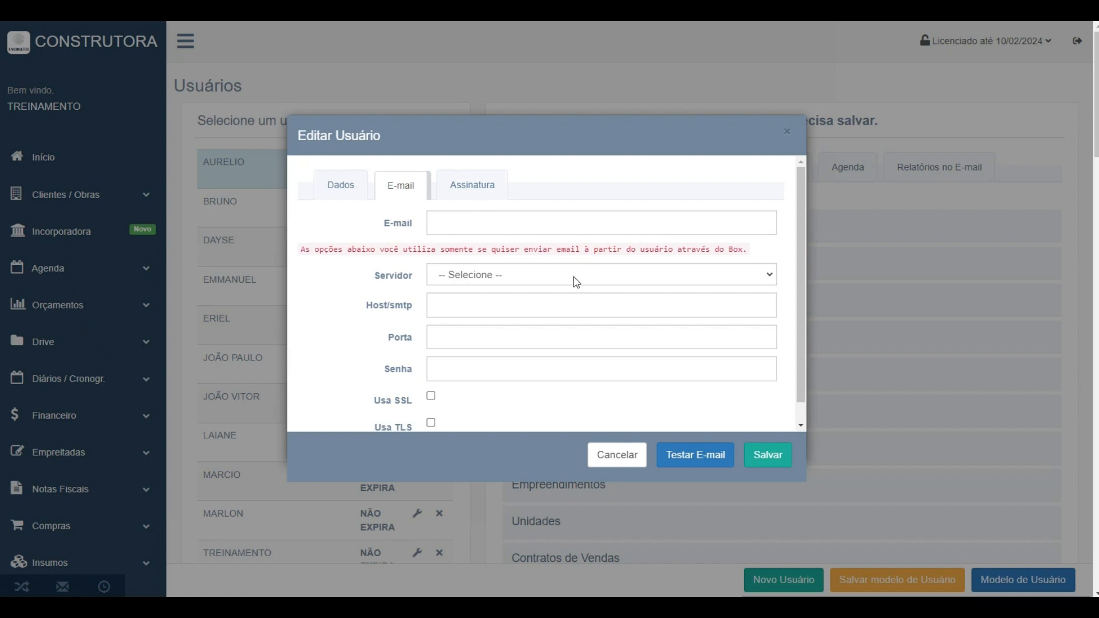
Draw a sample signature under Assinatura, clear it and cancel the new user form
click(467, 189)
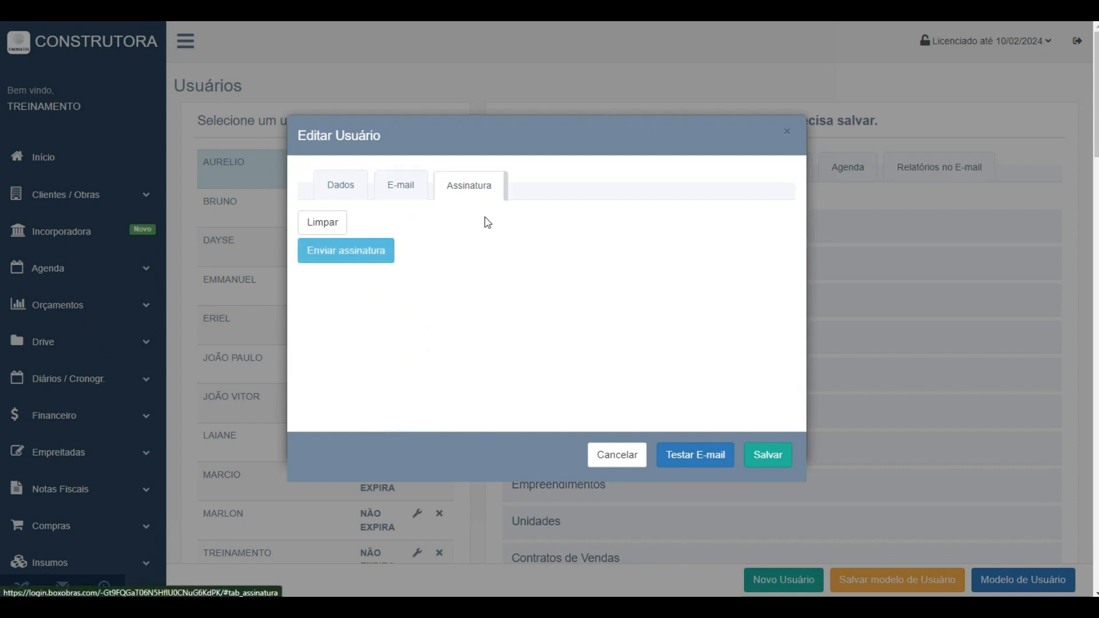
click(324, 227)
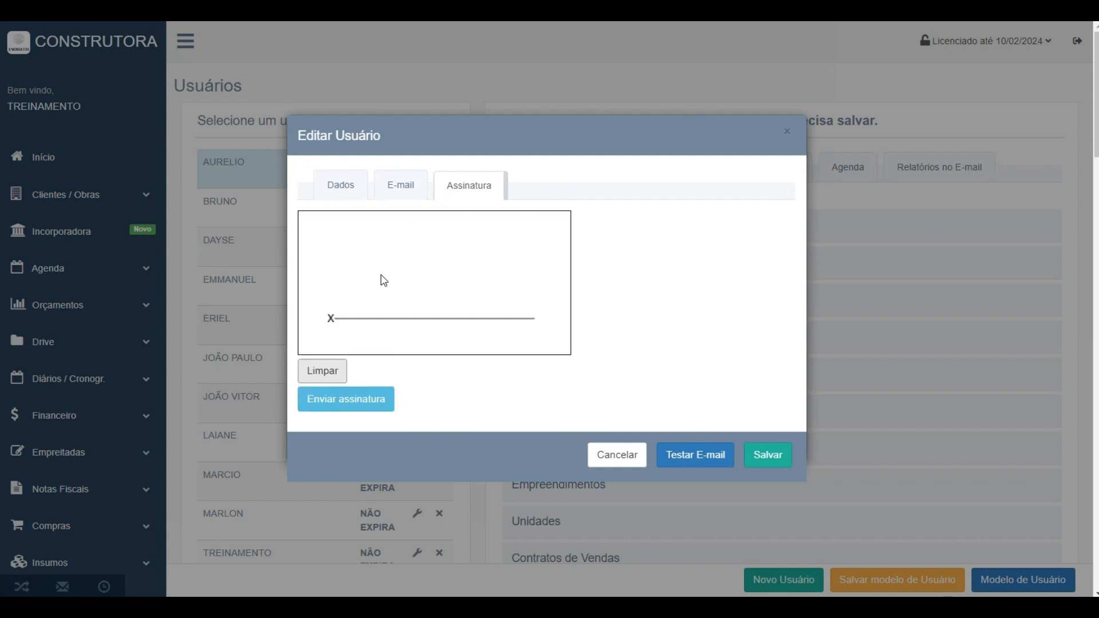
mouse_move(386, 247)
mouse_down()
mouse_move(442, 302)
mouse_move(429, 274)
mouse_move(415, 292)
mouse_move(376, 277)
mouse_move(394, 236)
mouse_up()
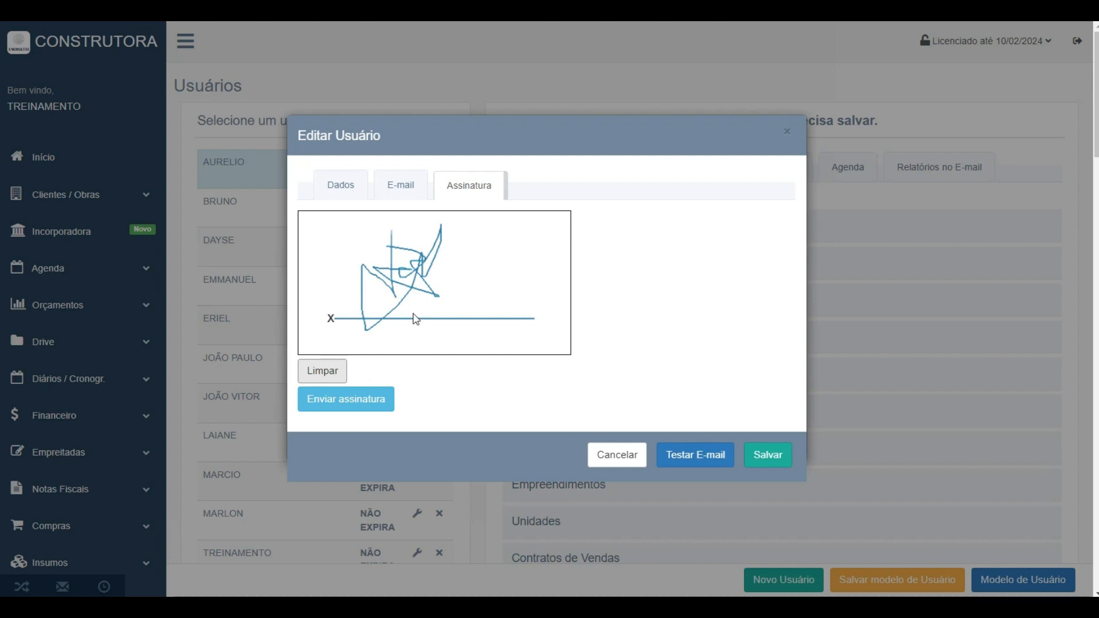
click(340, 373)
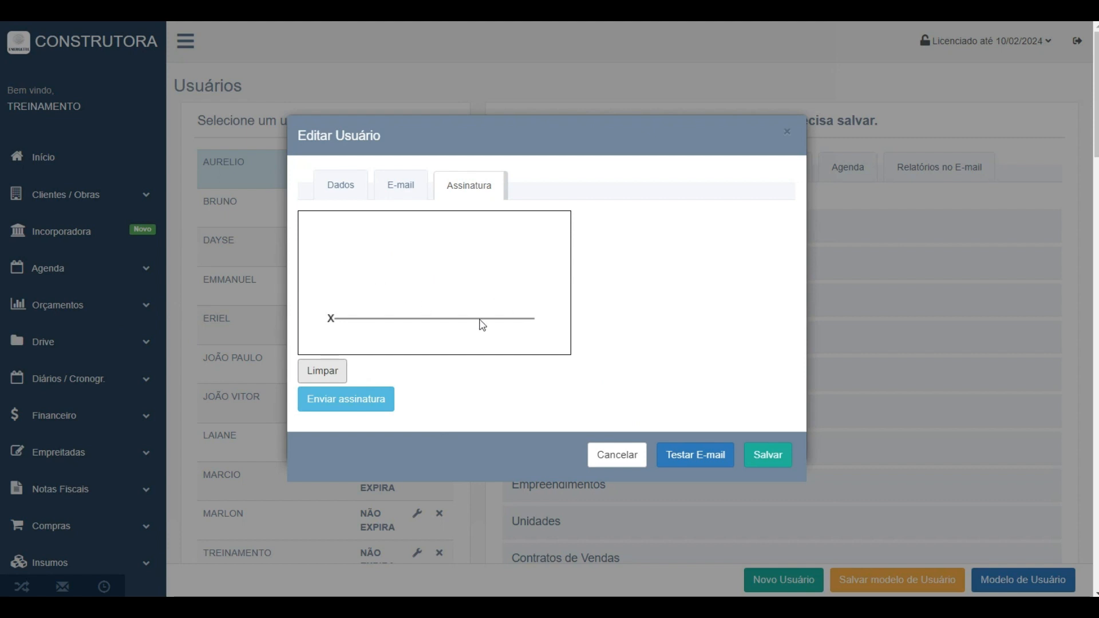
click(621, 454)
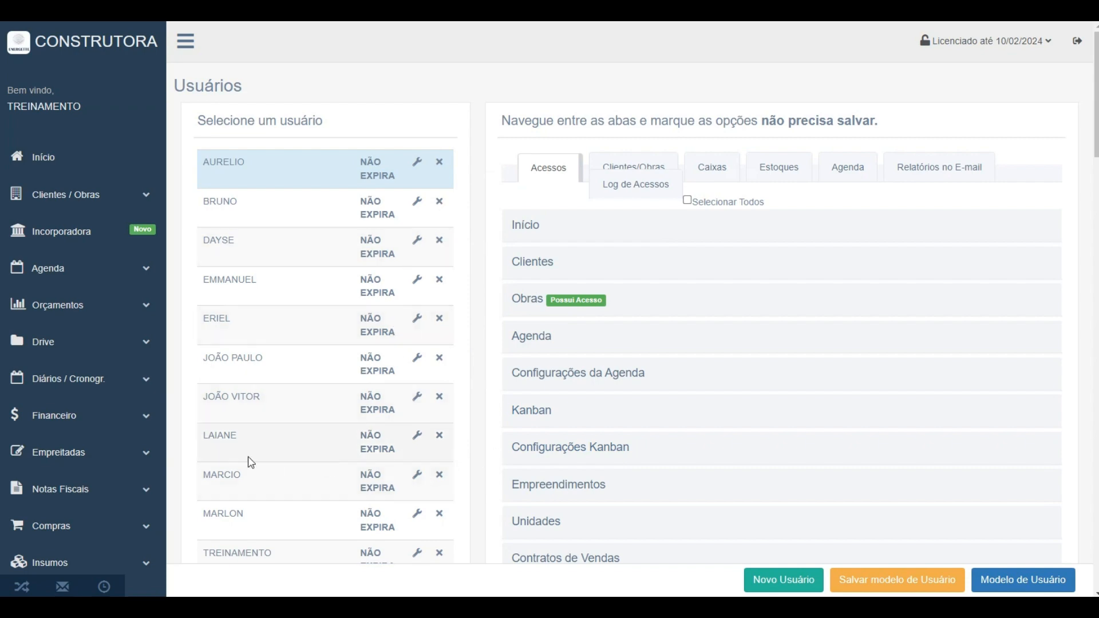
Look through the user list, view the selected user's Clientes/Obras access and return to Acessos
scroll(392, 515, down, 5)
scroll(452, 454, up, 4)
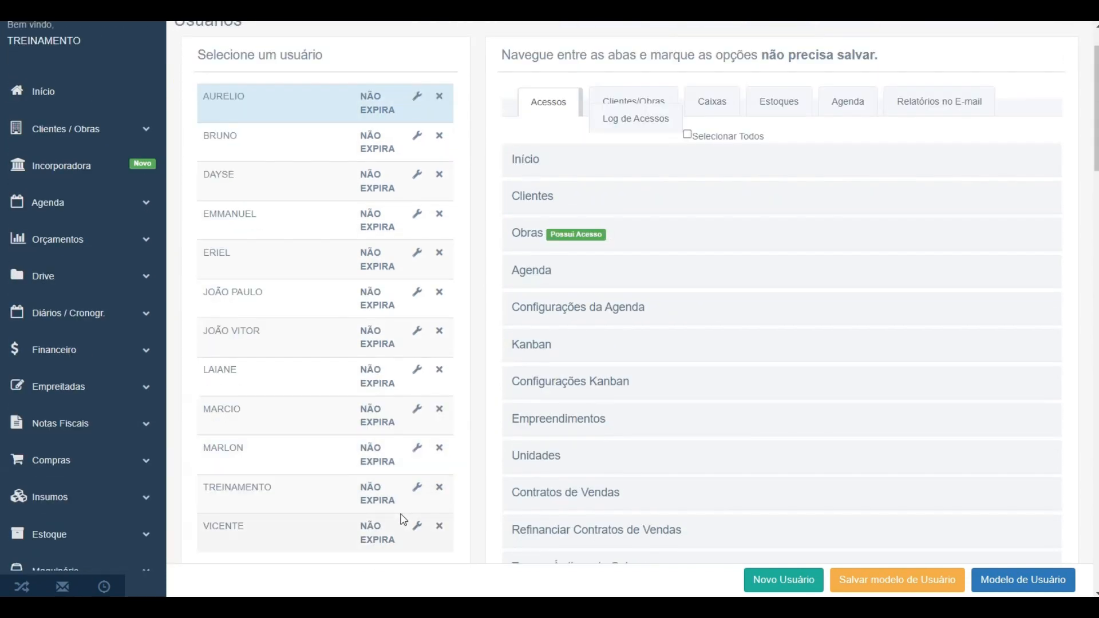
scroll(404, 520, up, 1)
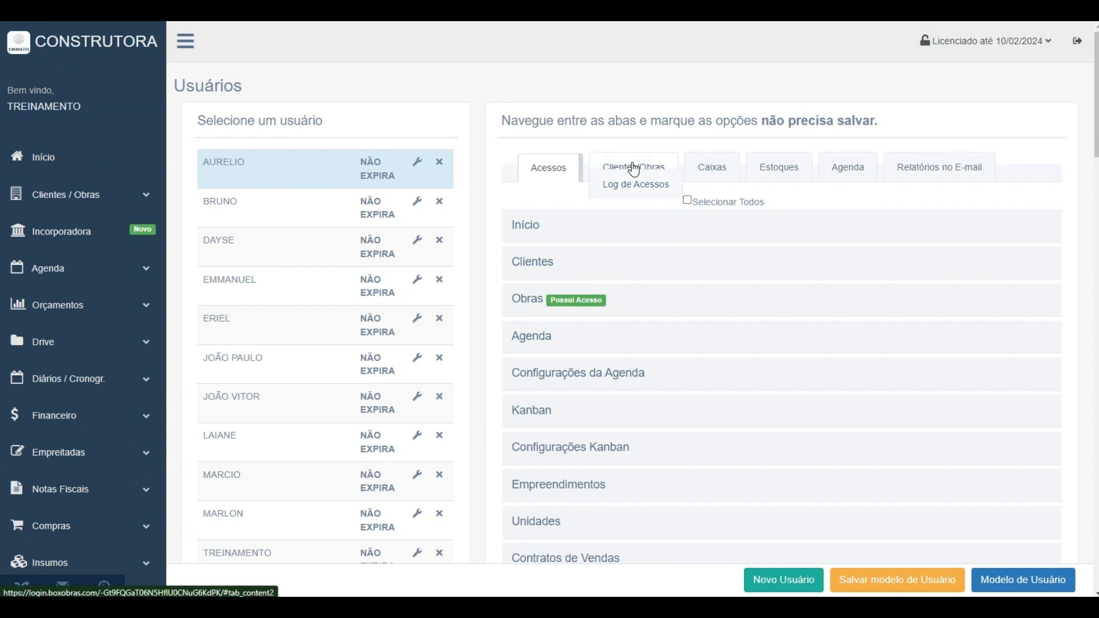
click(634, 169)
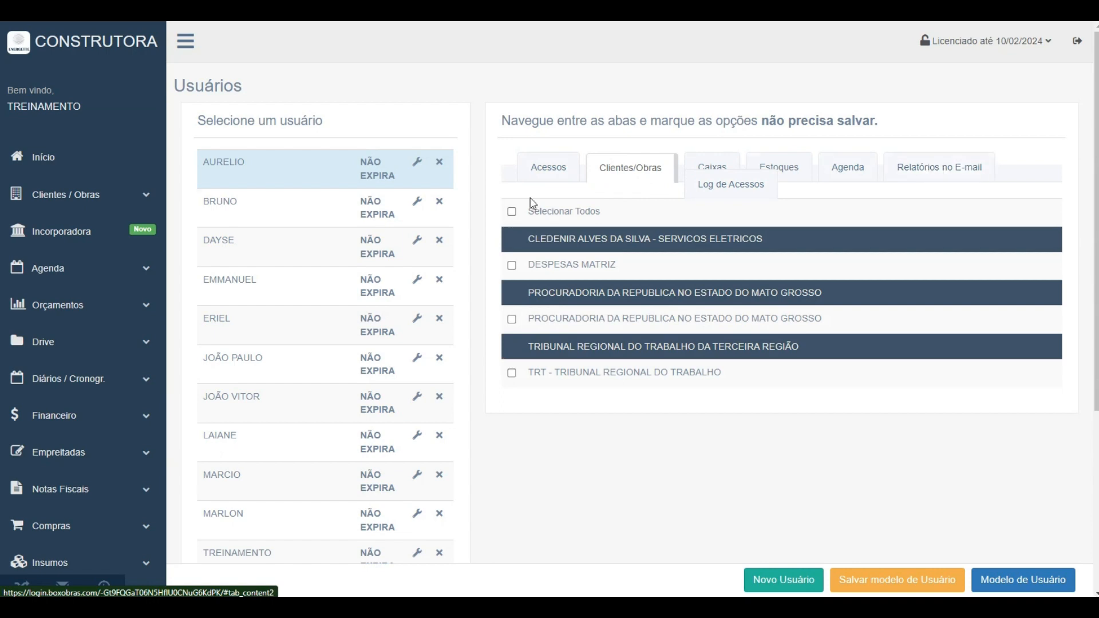
click(544, 168)
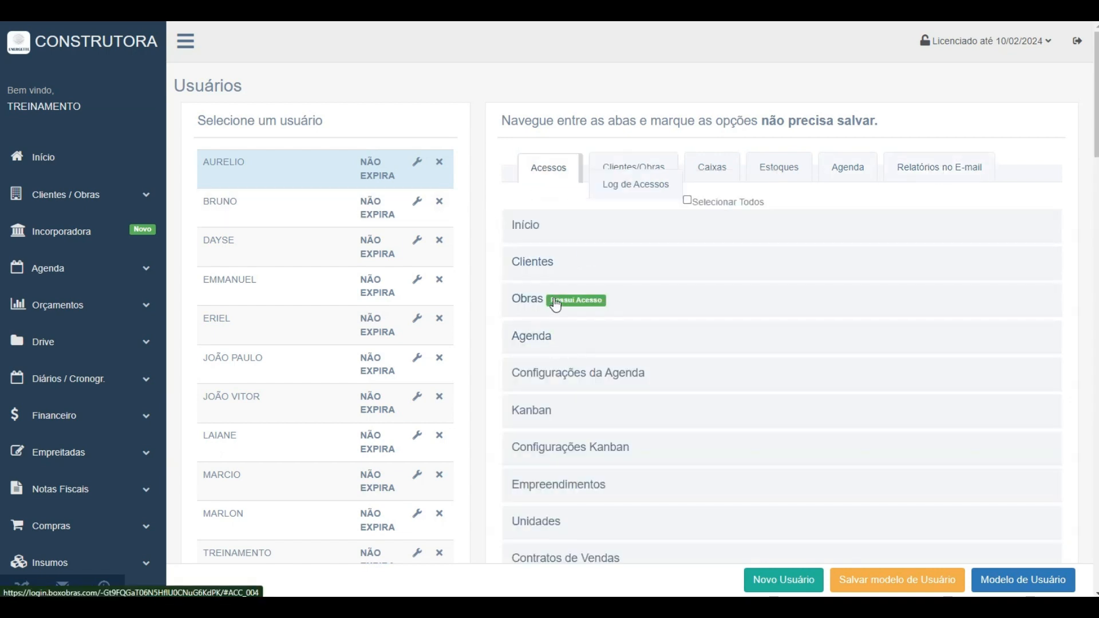
Look through the selected user's Acessos categories and review the works listed under Clientes/Obras
scroll(555, 305, down, 5)
scroll(582, 329, up, 3)
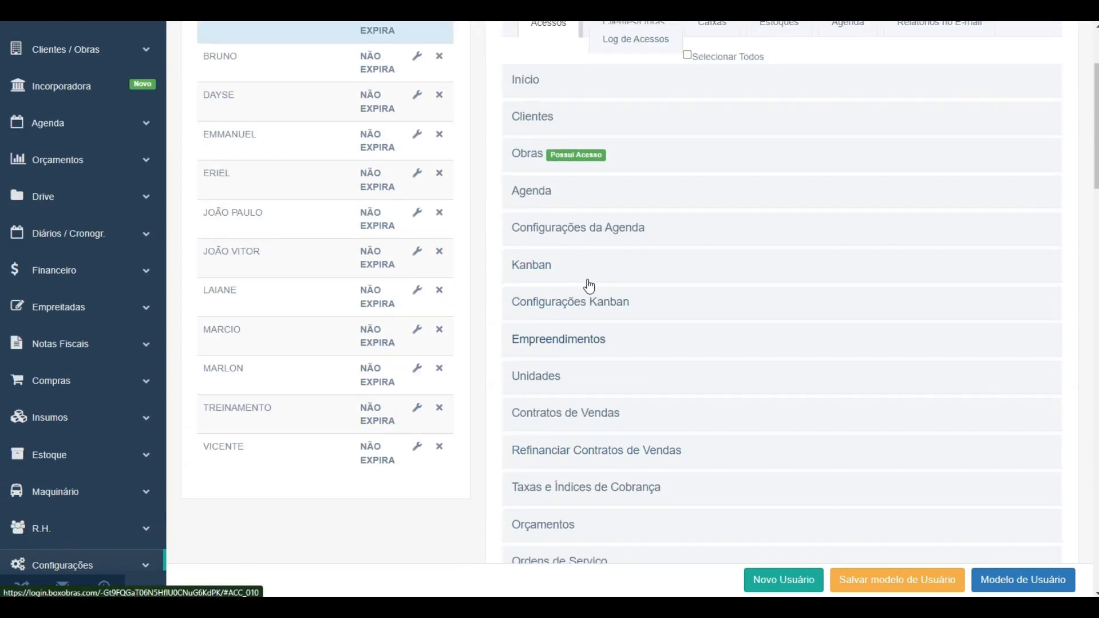
scroll(588, 286, up, 3)
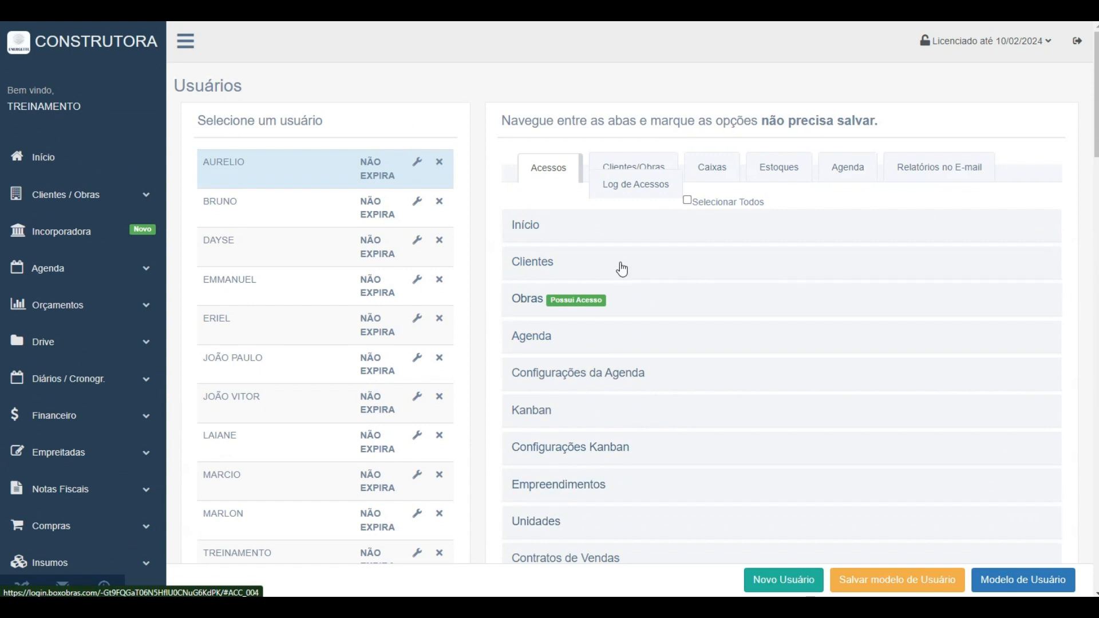
click(652, 163)
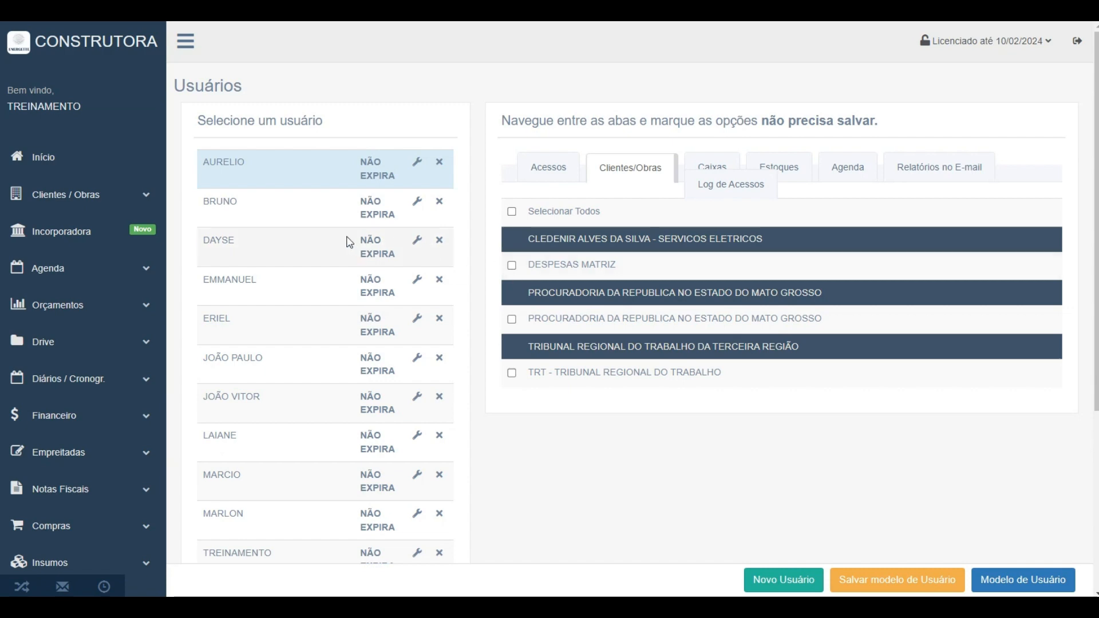
scroll(601, 373, down, 1)
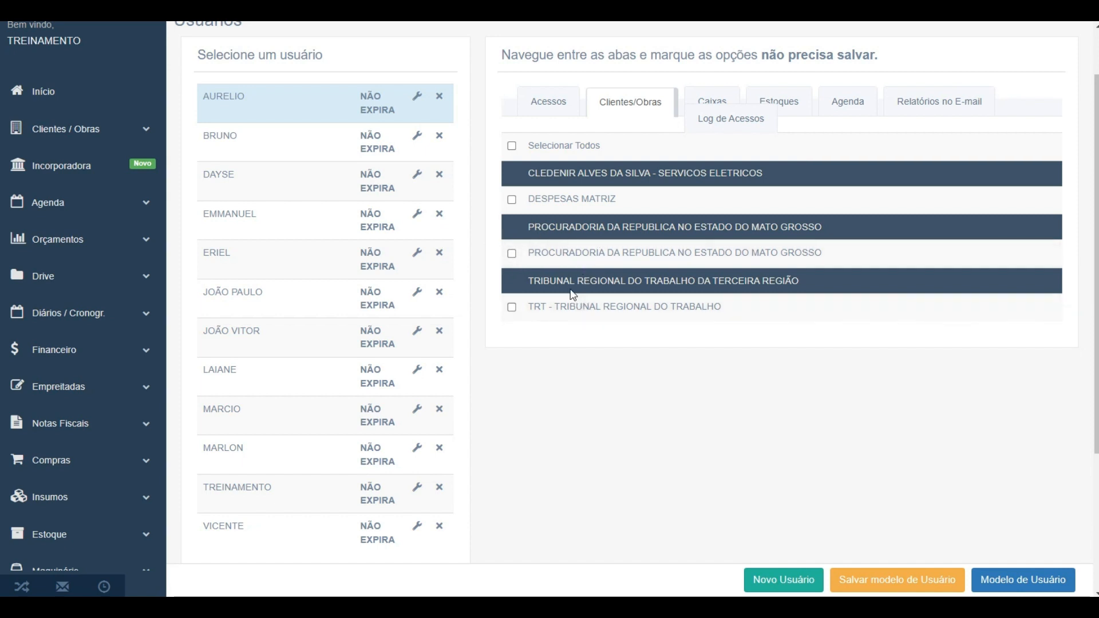
Expand the Início permissions under Acessos to review them, collapse them and return to Clientes/Obras
click(551, 107)
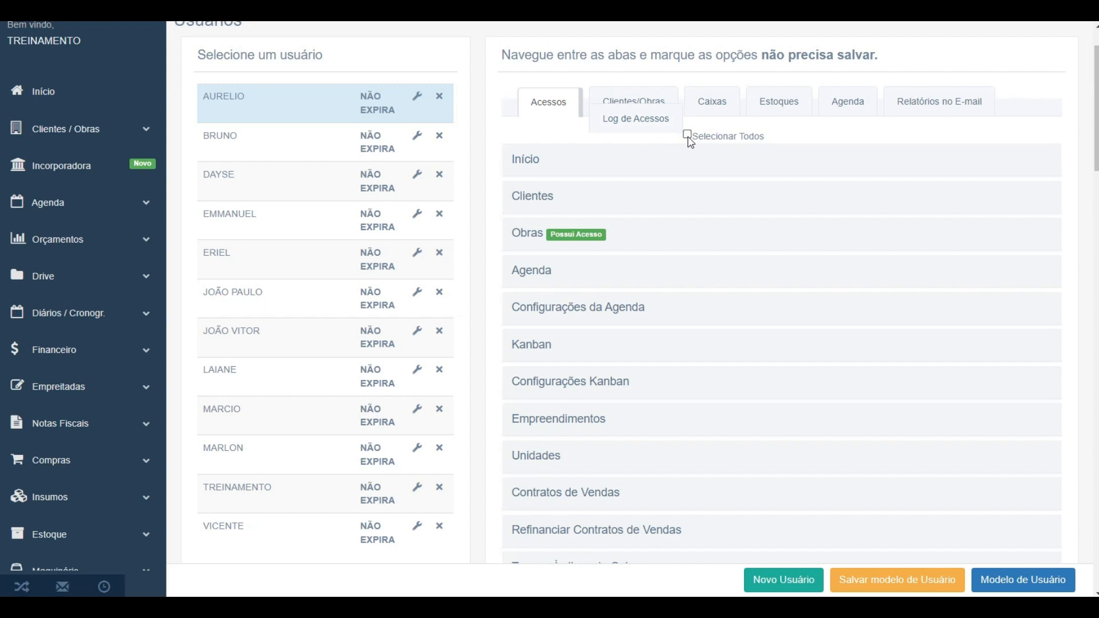
click(583, 181)
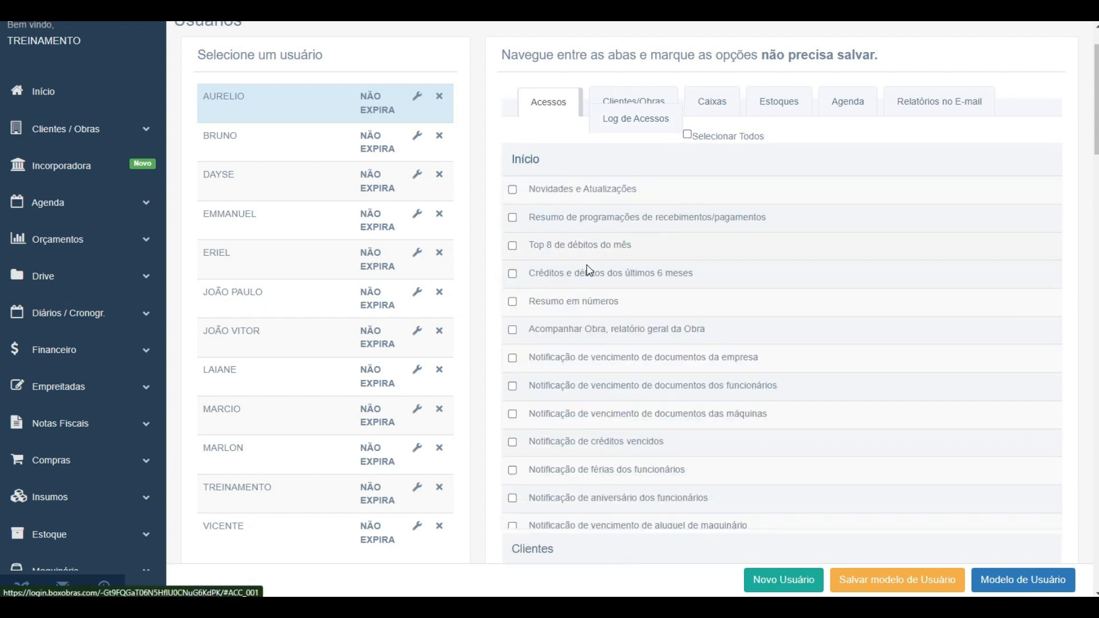
click(544, 165)
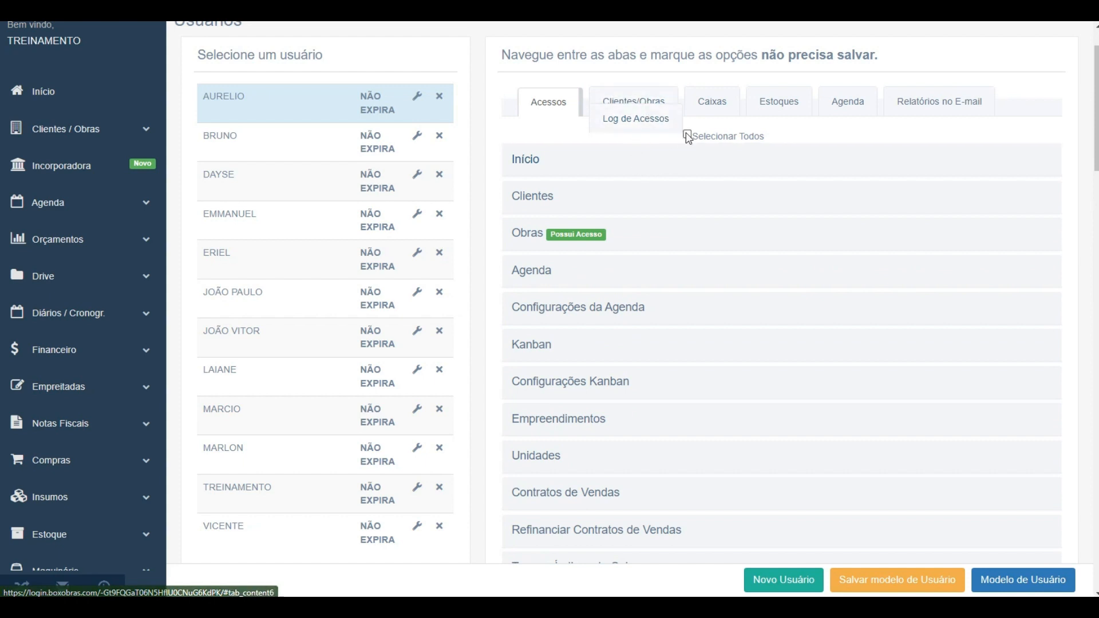
click(615, 107)
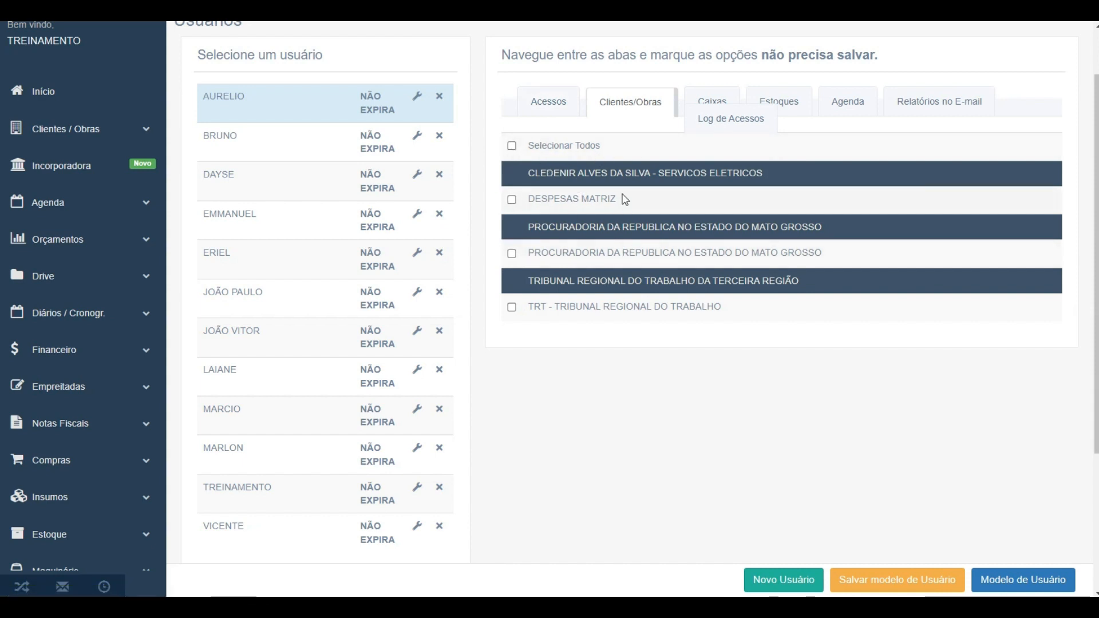
Check the user's Caixas access list, and examine the permission options of the Caixas category under Acessos
click(703, 92)
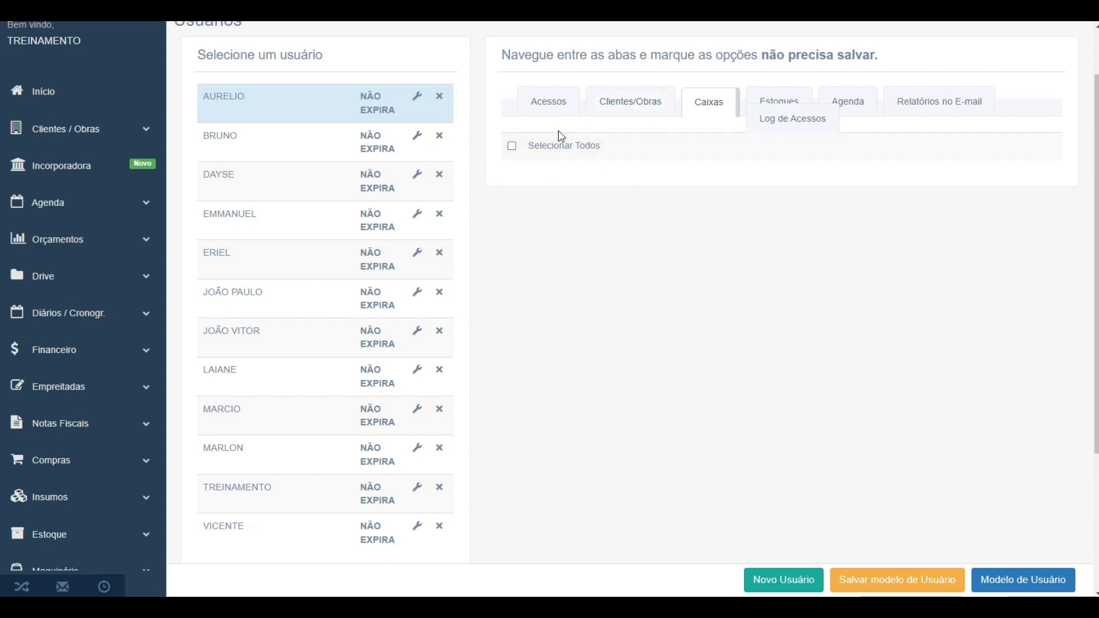
click(551, 101)
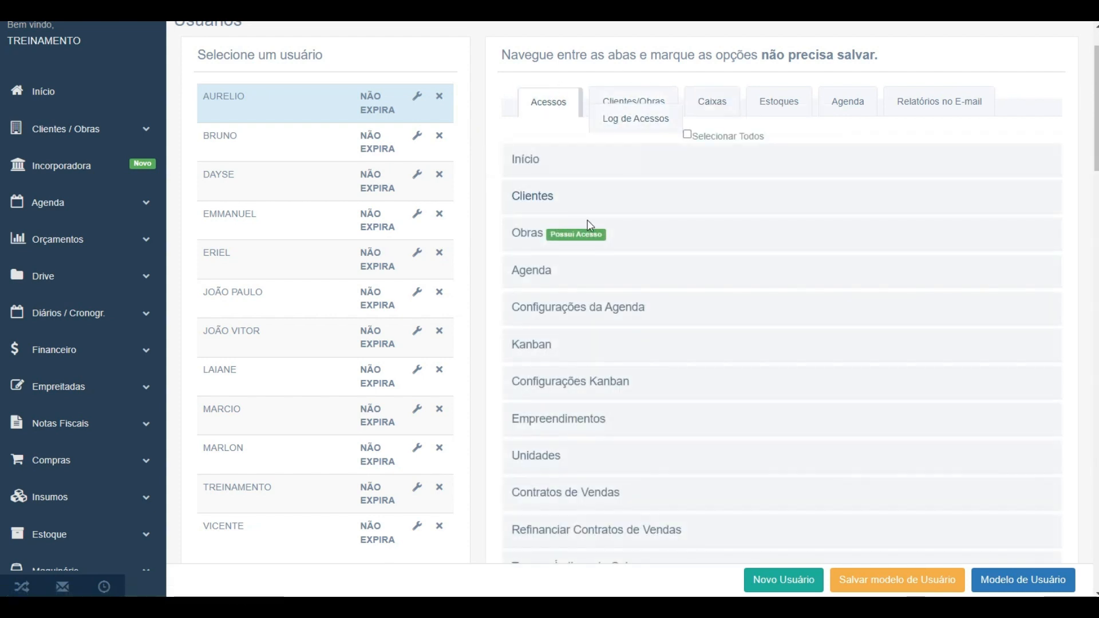
scroll(548, 344, down, 3)
scroll(544, 389, down, 10)
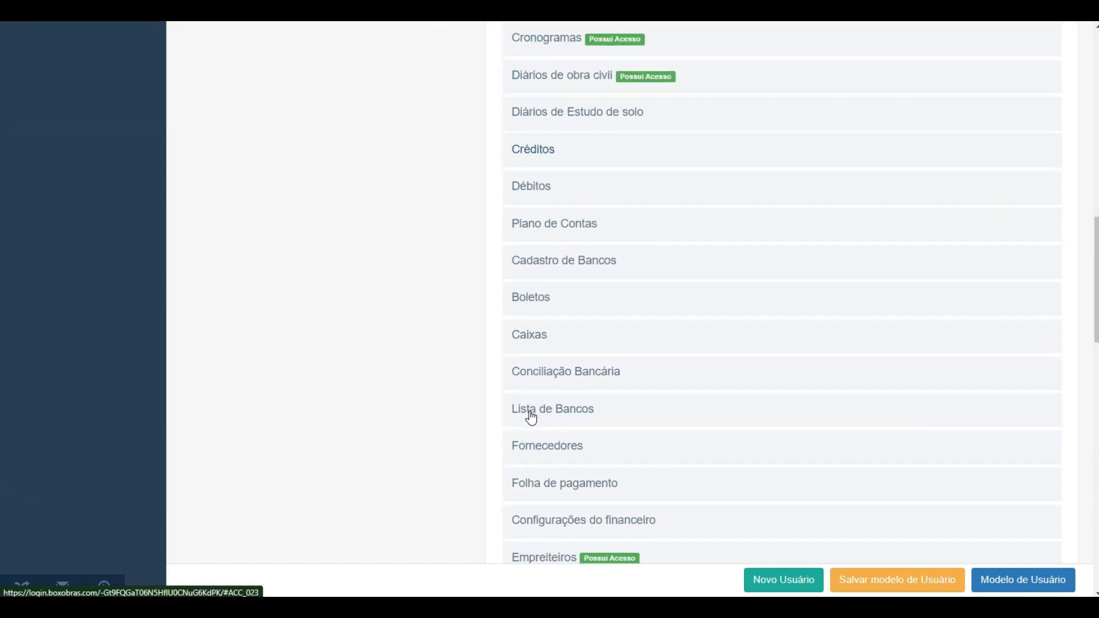
click(527, 336)
scroll(530, 335, down, 3)
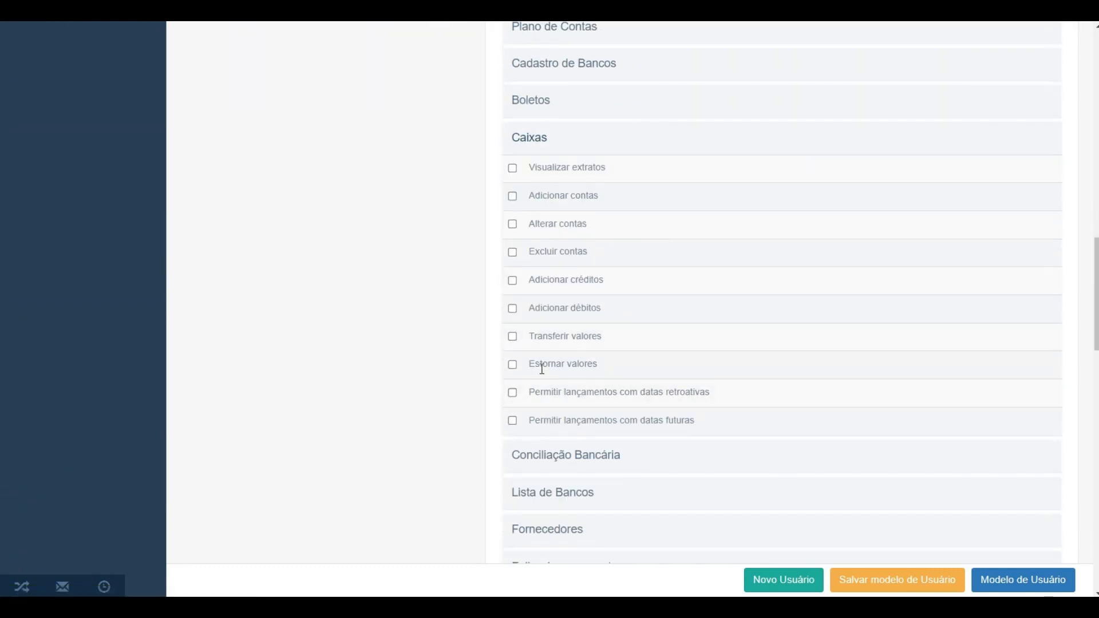
click(532, 140)
scroll(566, 379, down, 3)
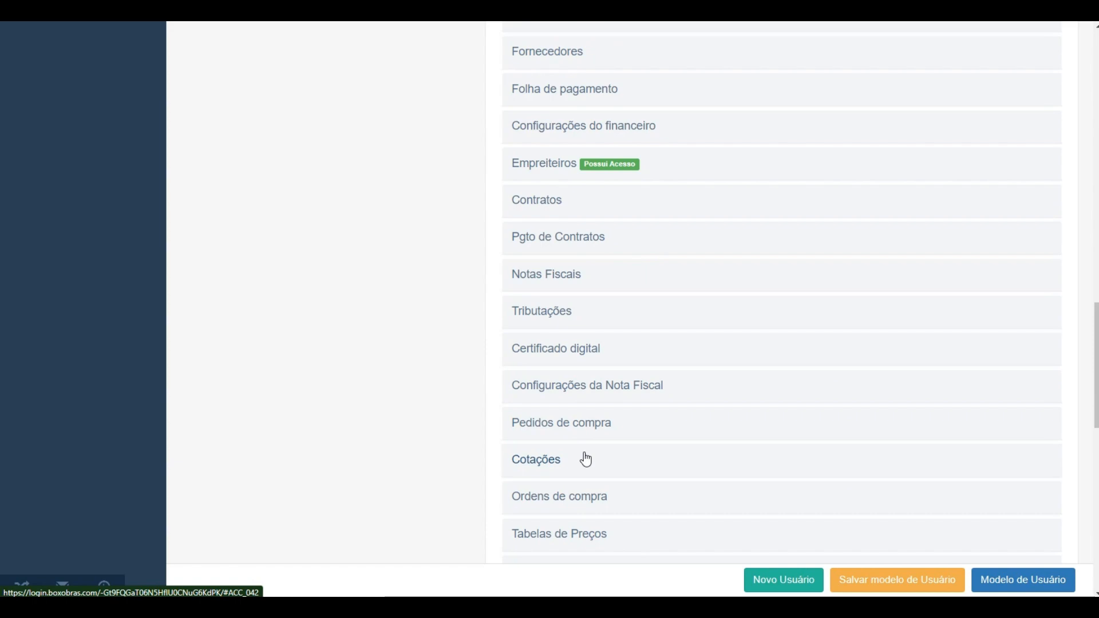
scroll(585, 459, up, 15)
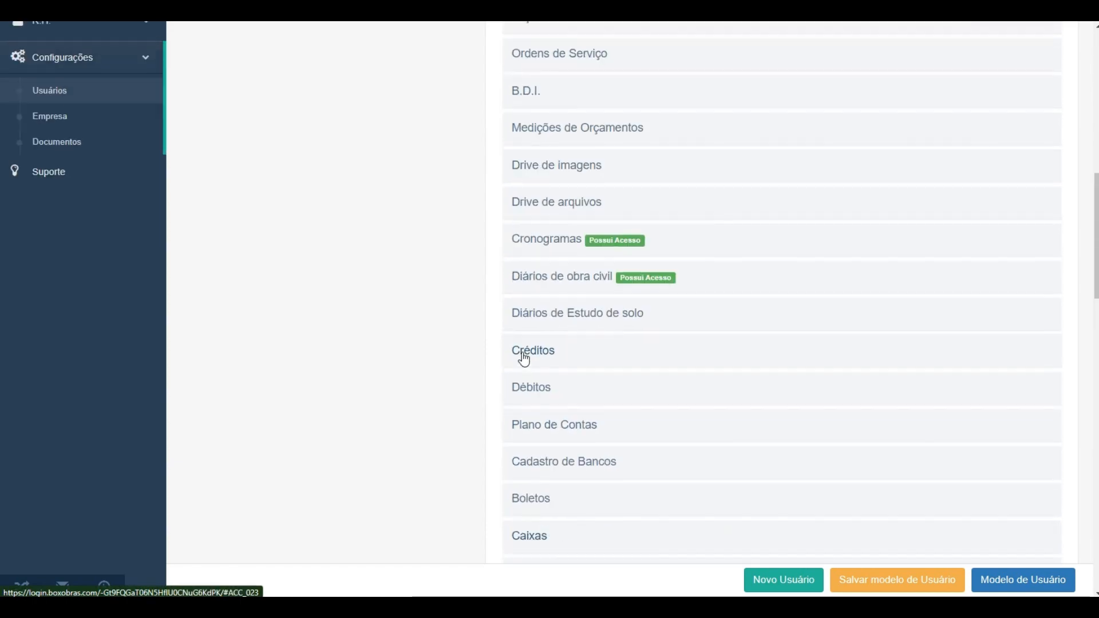
Return to the user's Caixas access list and check the Caixas entry in the Financeiro section
click(712, 171)
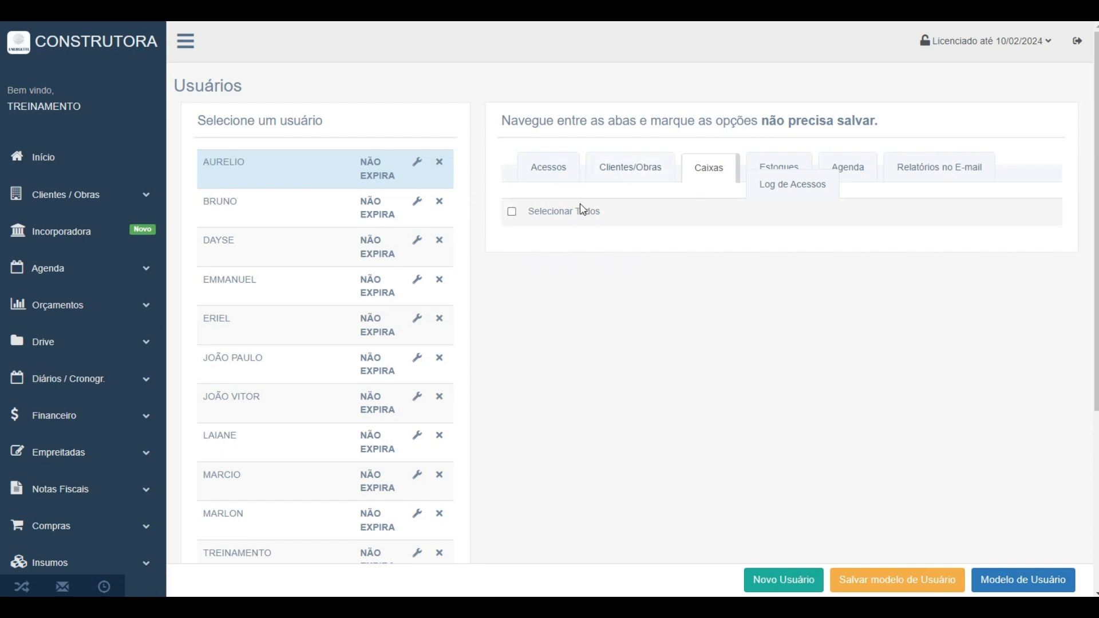
click(55, 422)
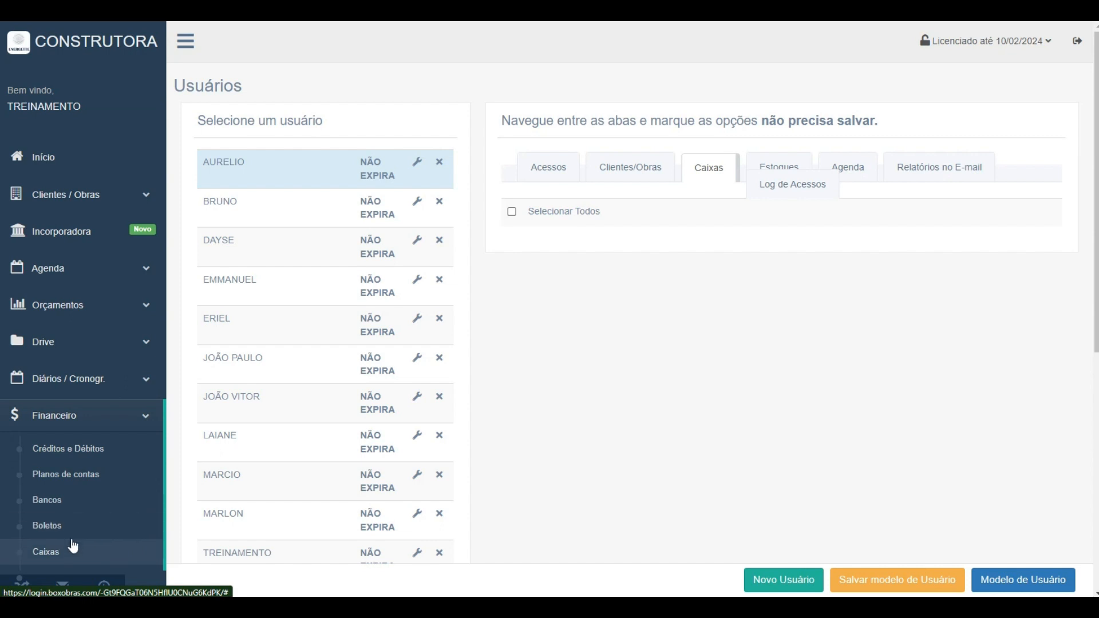
click(123, 423)
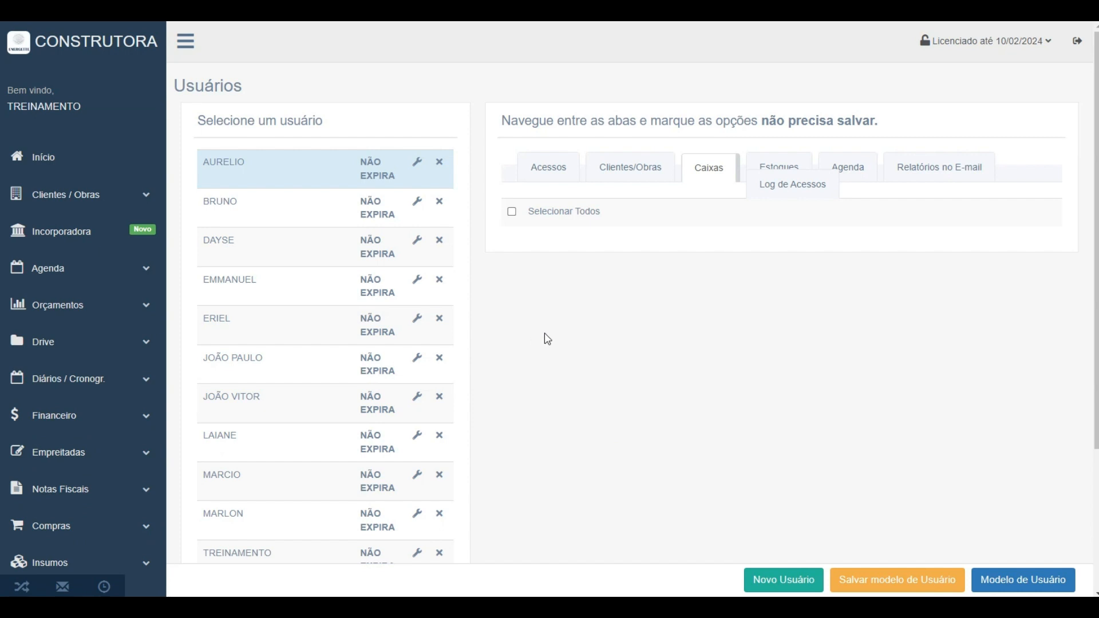
View the user's Estoques access and examine which users' agendas are accessible under Agenda
click(792, 168)
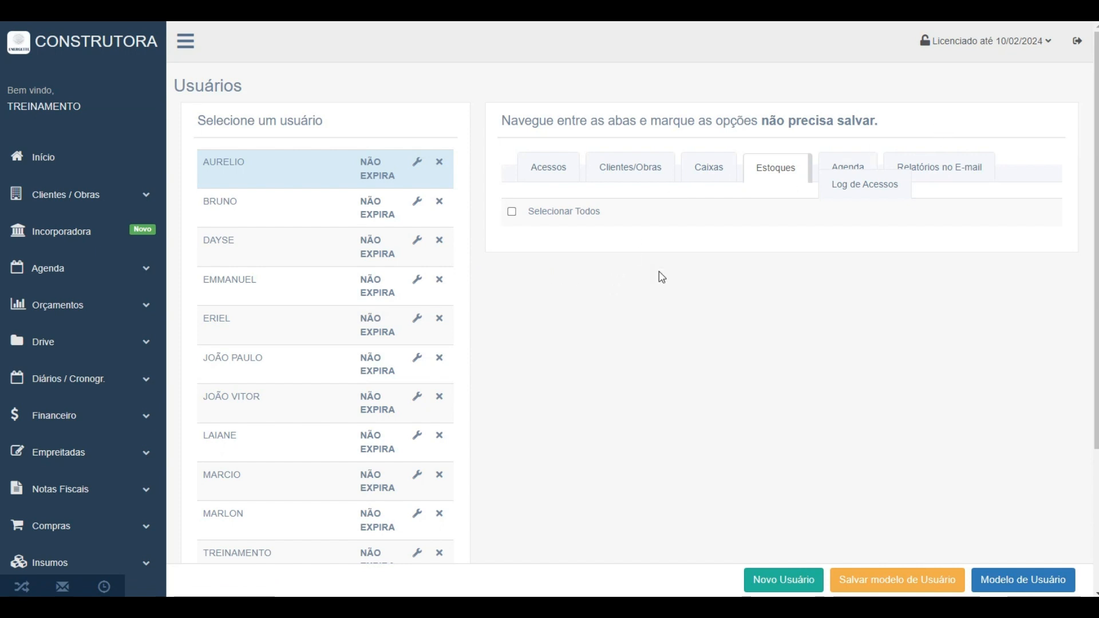
click(845, 167)
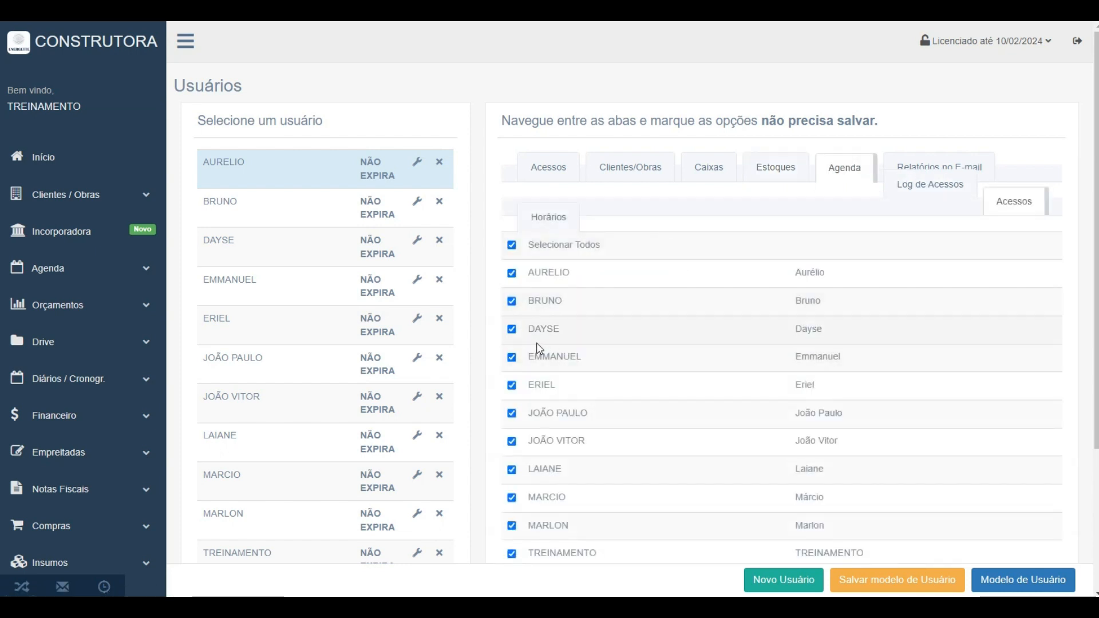
scroll(586, 478, down, 3)
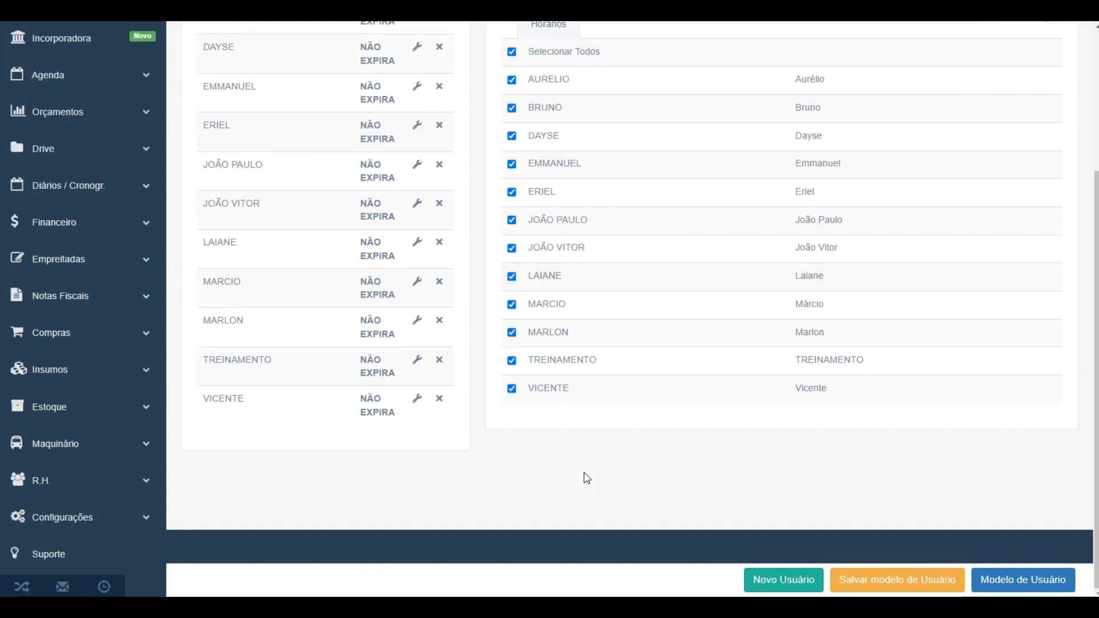
scroll(586, 479, up, 3)
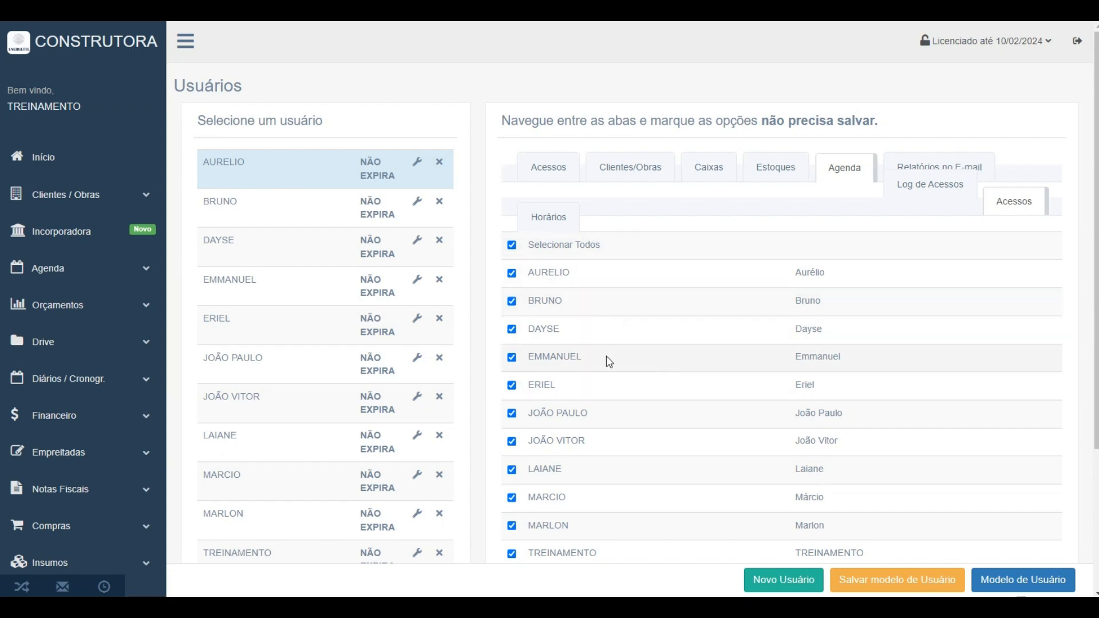
scroll(608, 360, down, 2)
scroll(586, 406, up, 2)
Examine the Agenda Horários, with the Manhã, Tarde and Noite time fields for each weekday
click(540, 222)
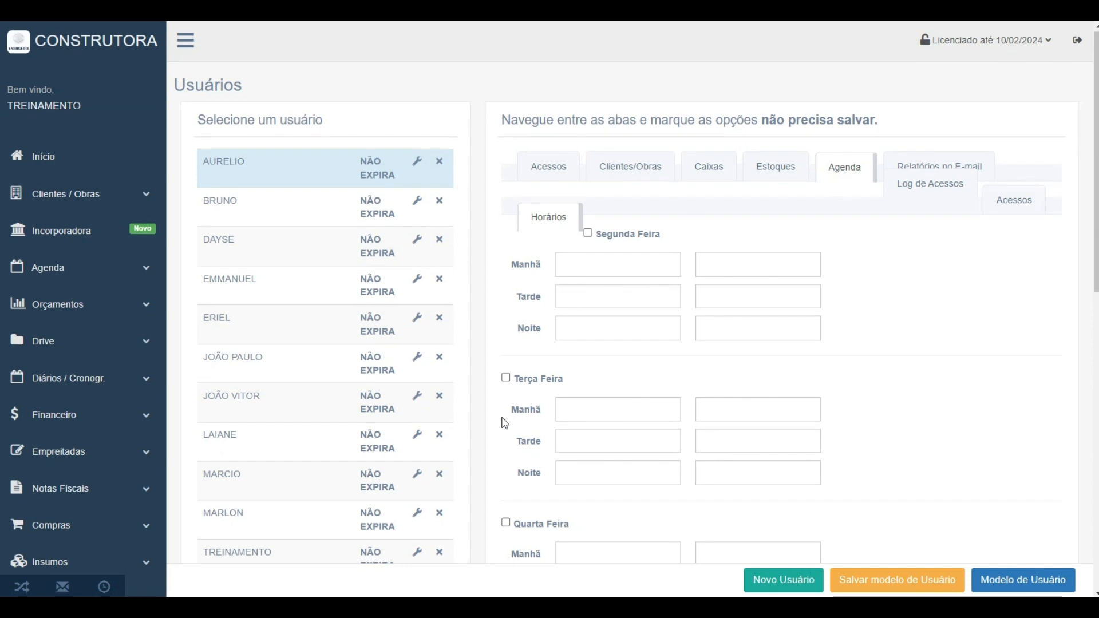
scroll(506, 429, down, 3)
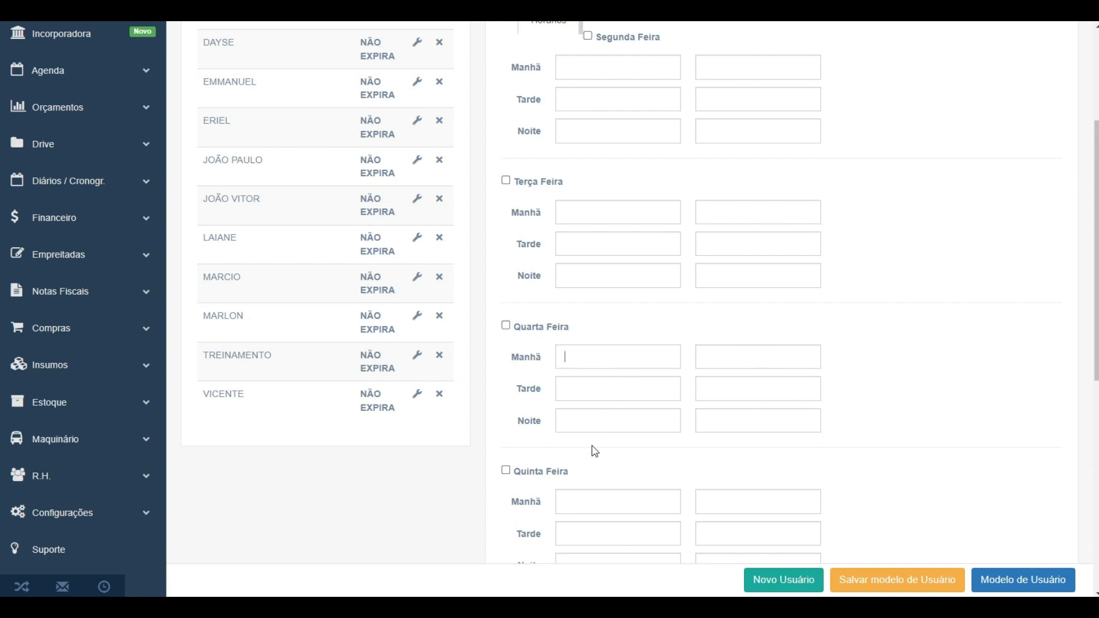
scroll(739, 418, down, 3)
scroll(740, 428, down, 4)
scroll(709, 461, up, 10)
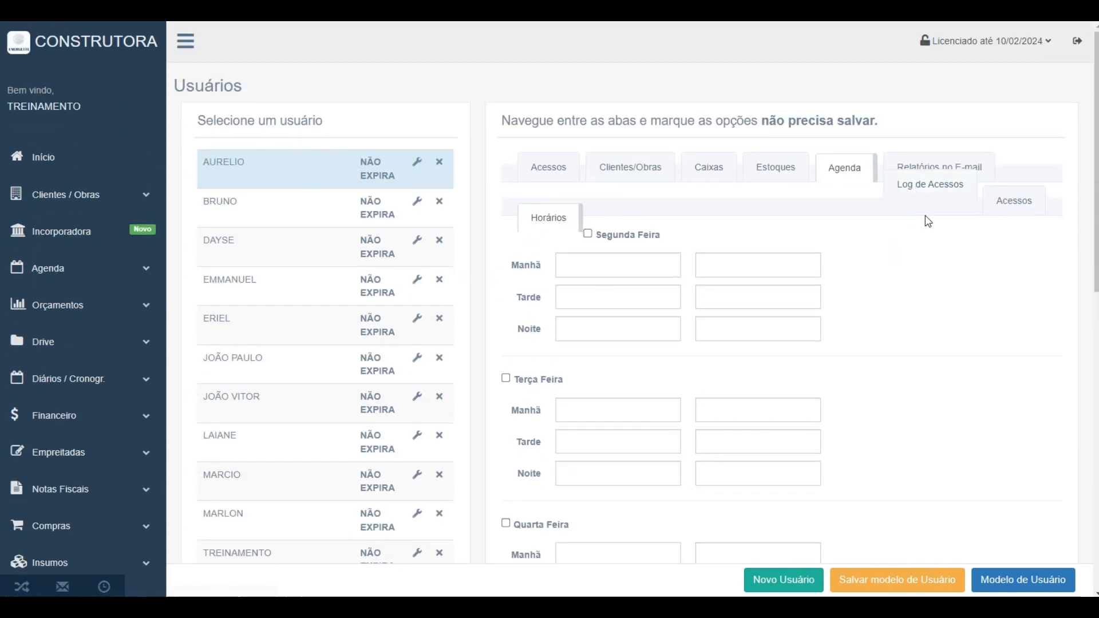
Review the daily report options under Relatórios no E-mail, from Agenda and Financeiro to Empreitadas, Estoque and R.H
click(914, 170)
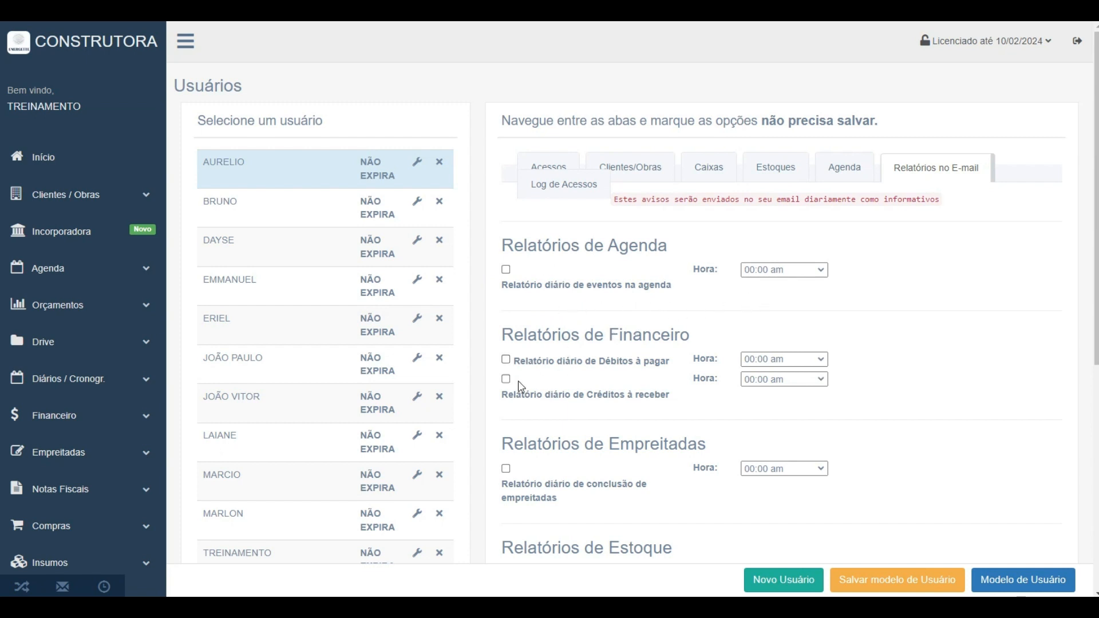
scroll(520, 387, down, 1)
scroll(521, 386, down, 3)
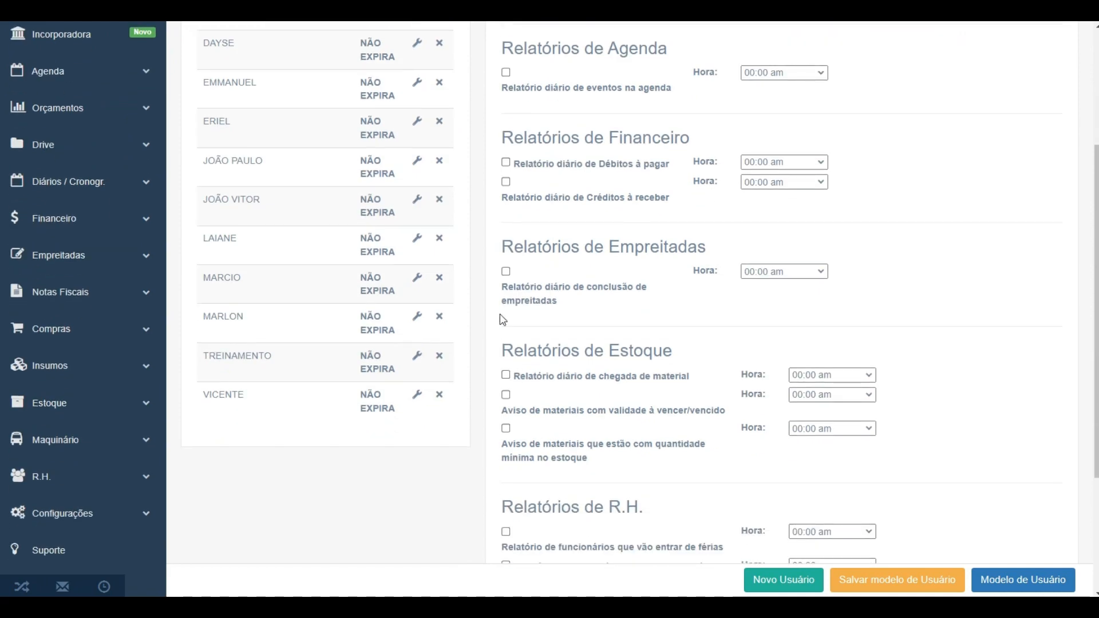
scroll(544, 342, down, 3)
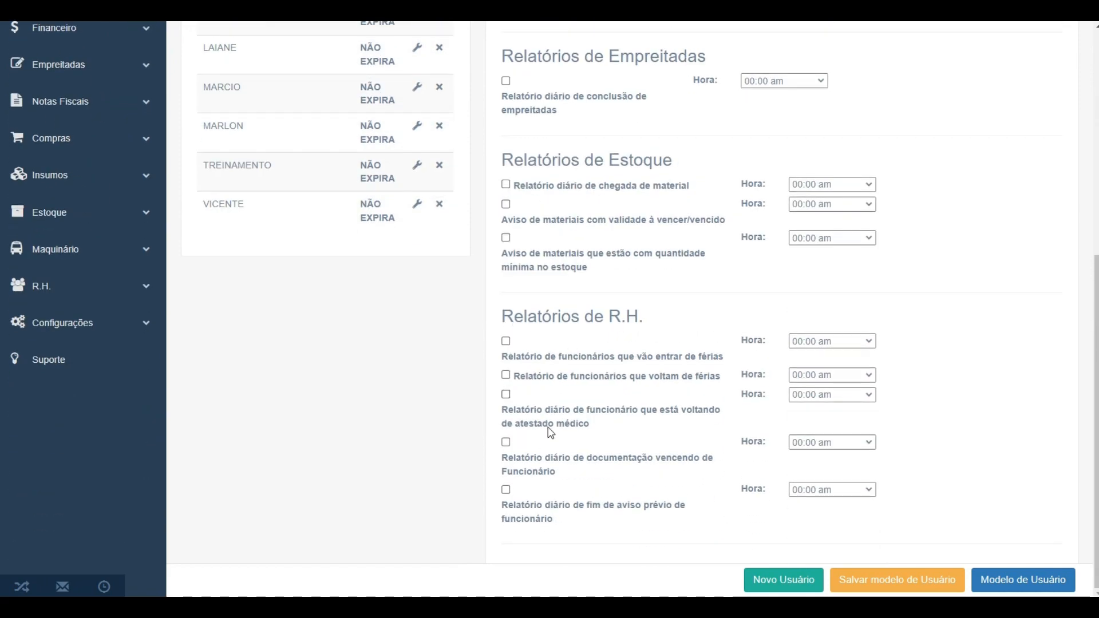
scroll(551, 433, up, 6)
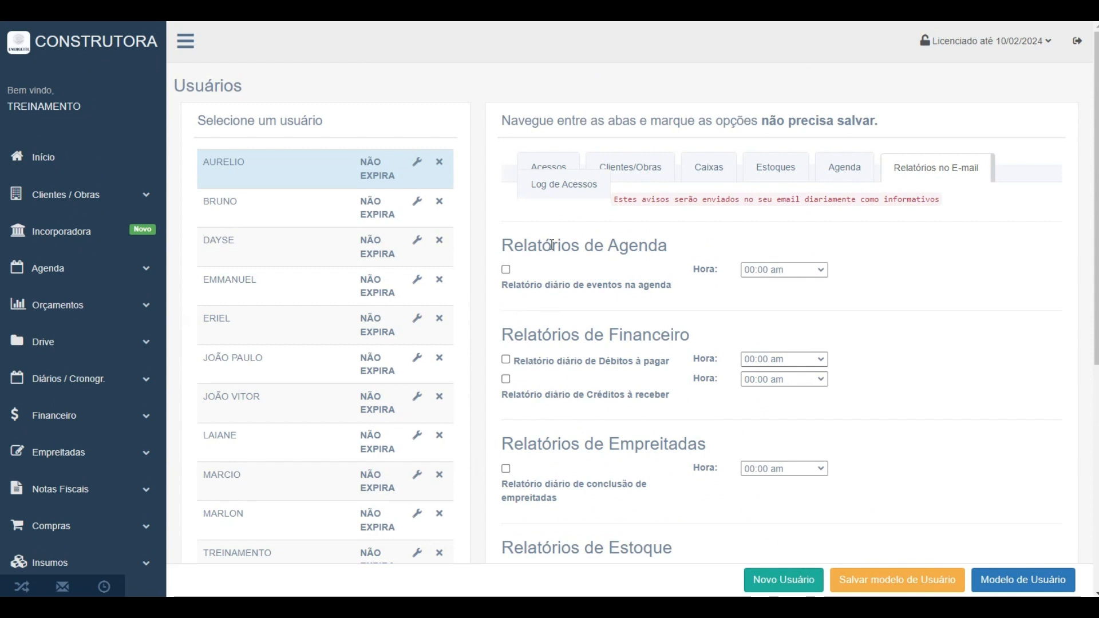
Open the user's Log de Acessos, try the Hoje period and filter the log by Semana, 31/12/2023 - 06/01/2024
click(560, 193)
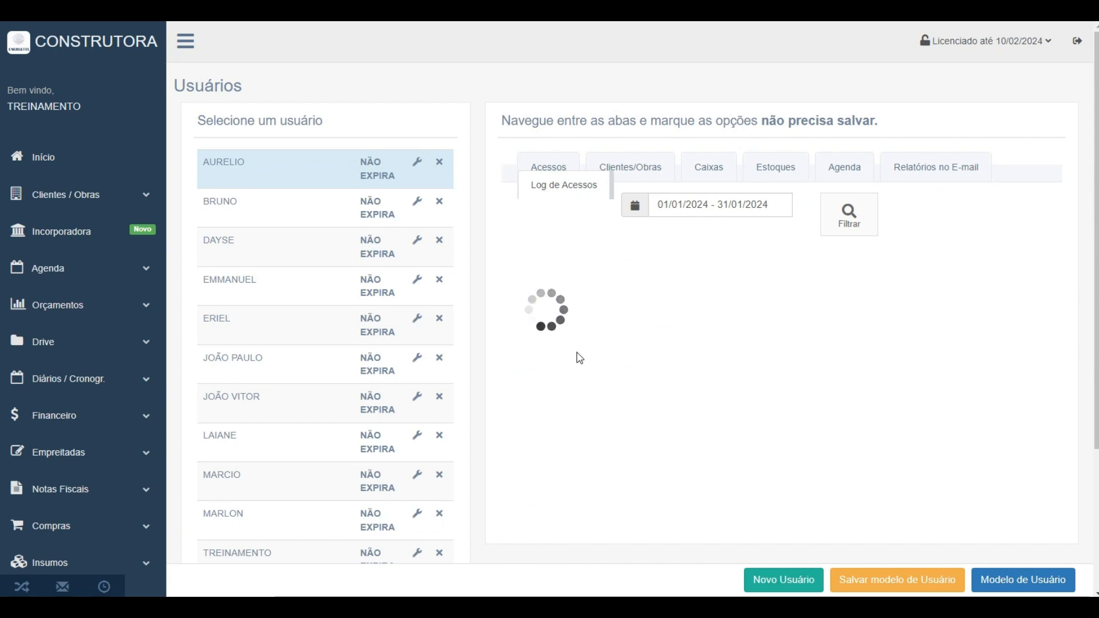
scroll(579, 358, down, 3)
scroll(590, 332, up, 3)
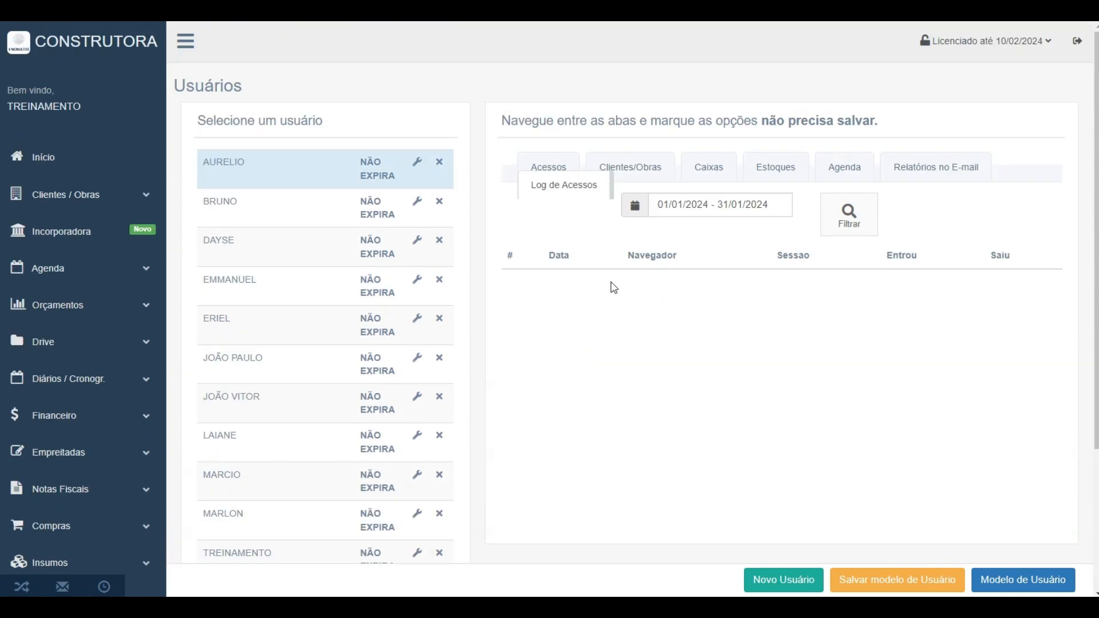
click(659, 207)
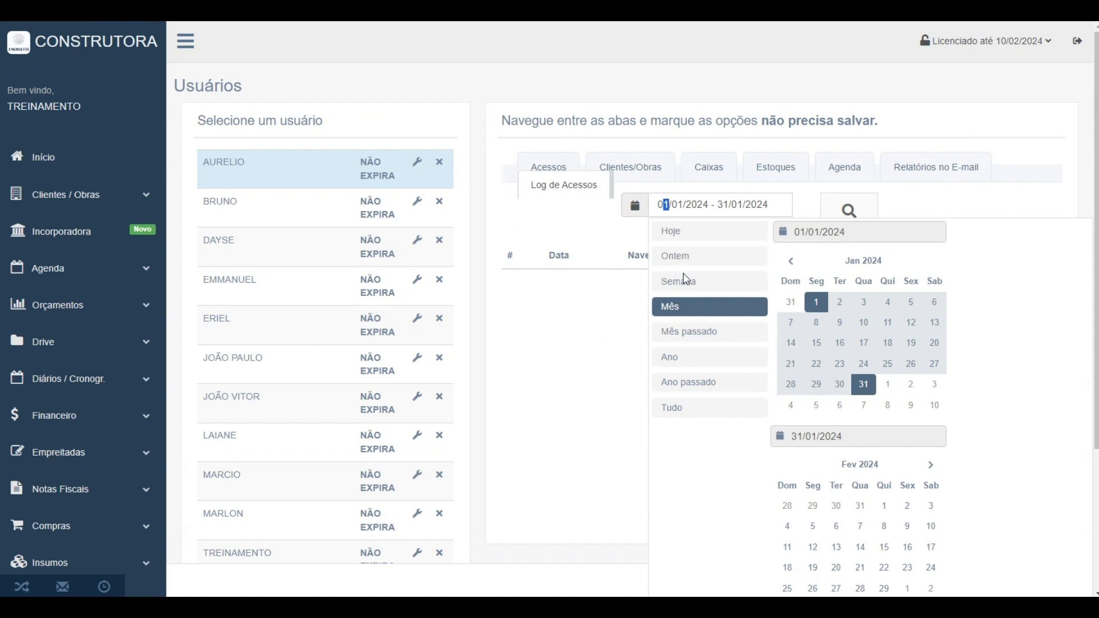
click(694, 235)
click(709, 205)
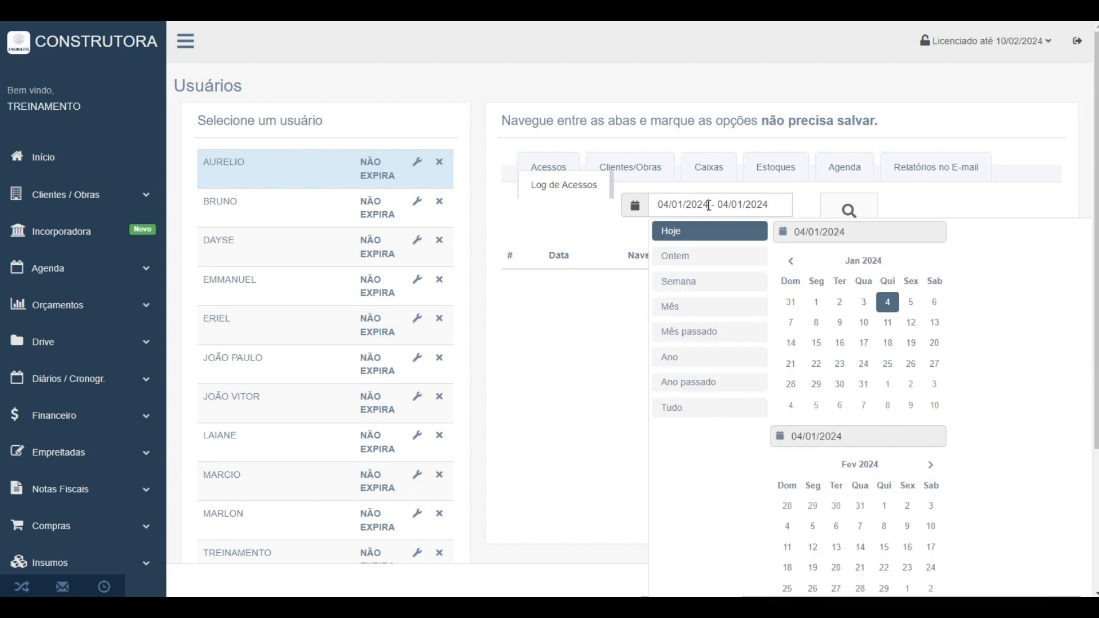
click(691, 282)
click(849, 213)
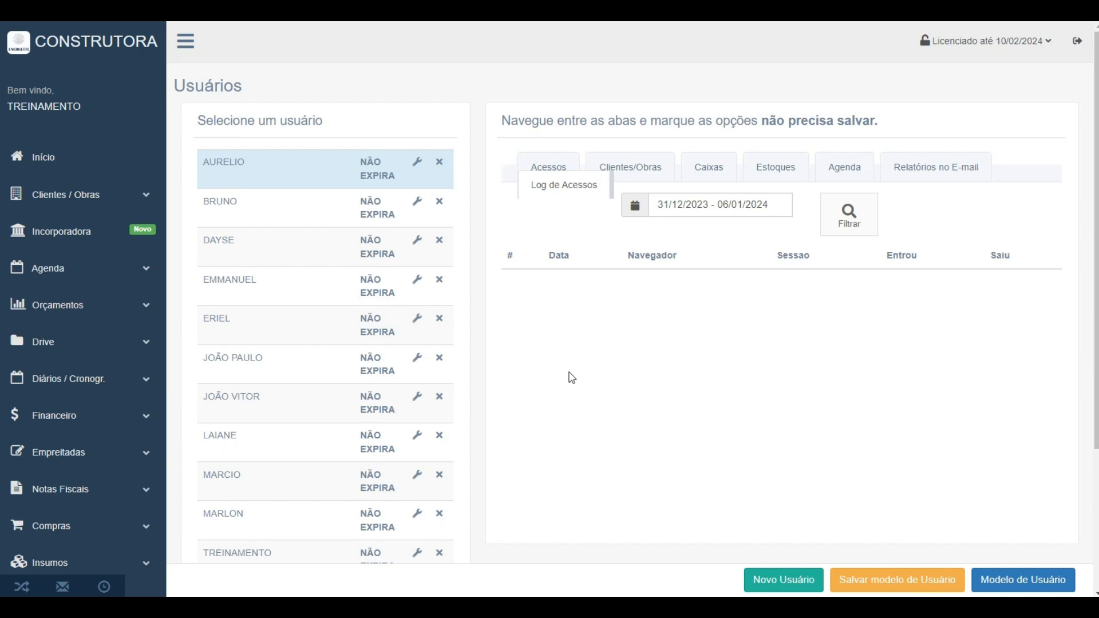
scroll(572, 378, down, 3)
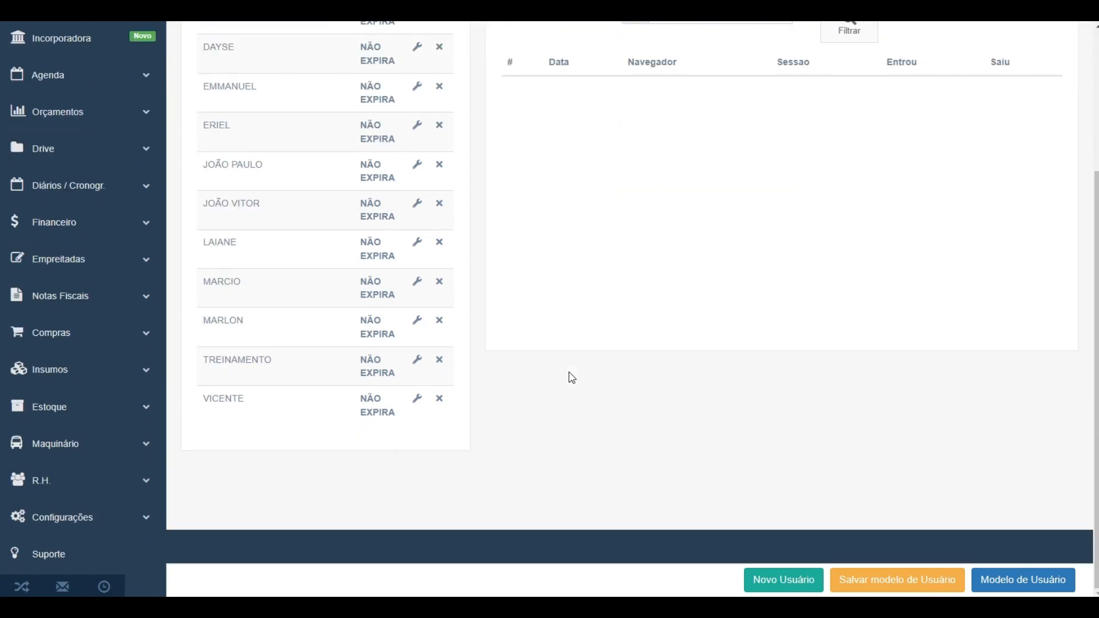
scroll(569, 375, up, 3)
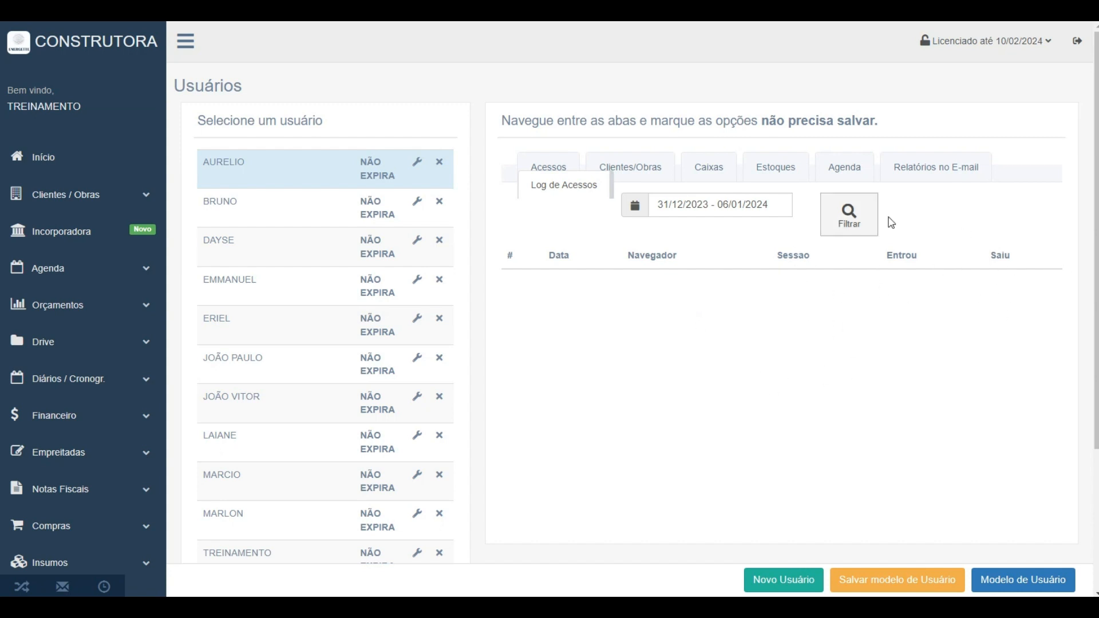
View the new user form without saving anything, and look over the list of existing user models before closing it
scroll(686, 397, down, 3)
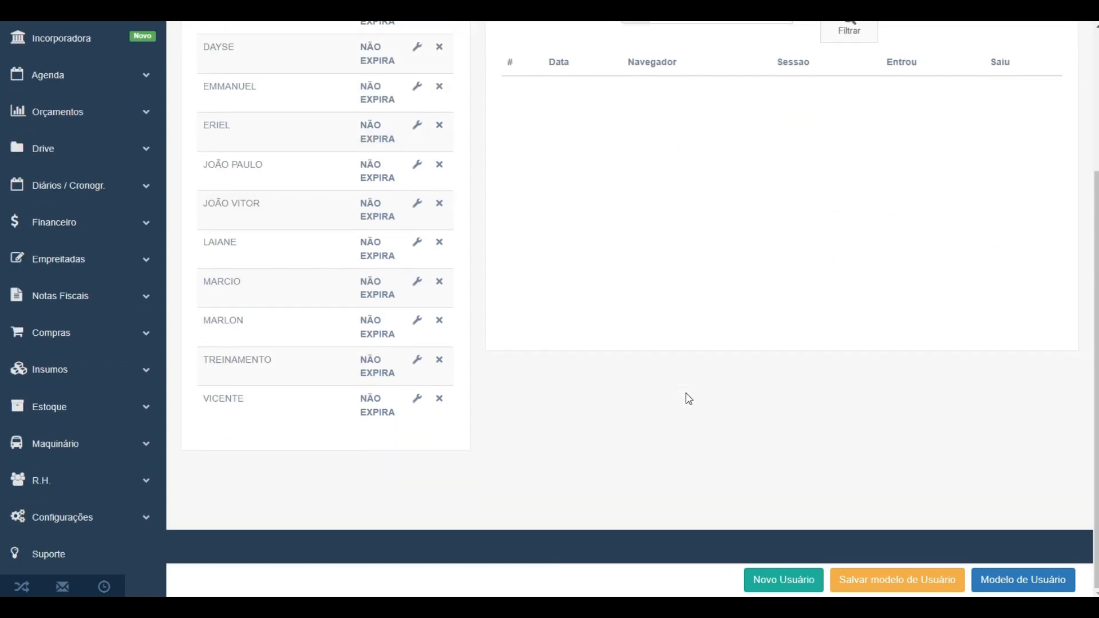
scroll(687, 397, up, 3)
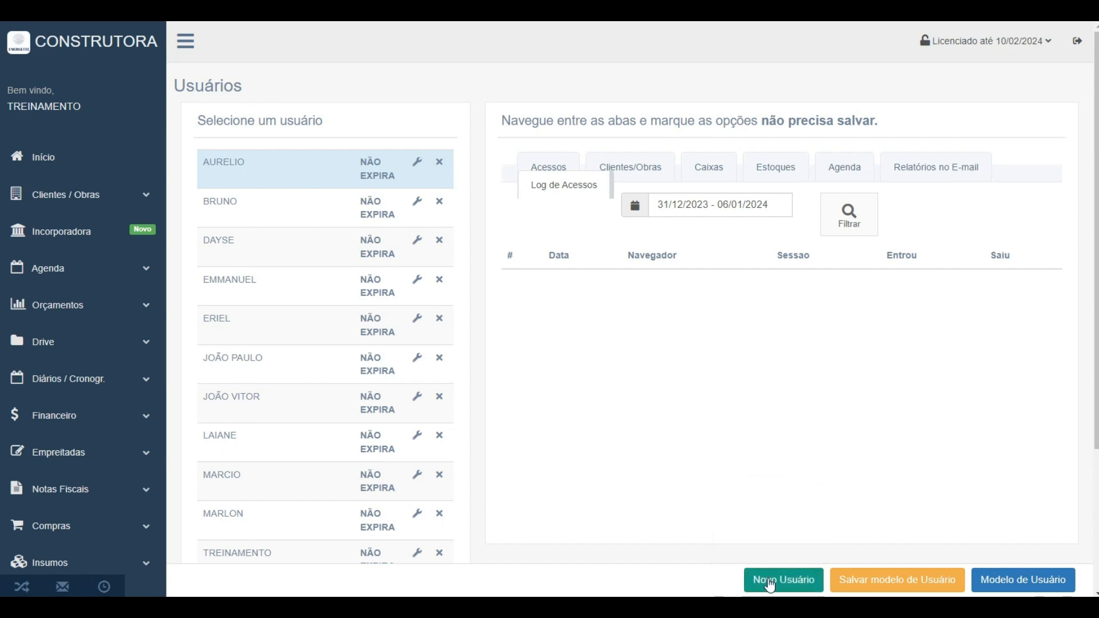
click(801, 583)
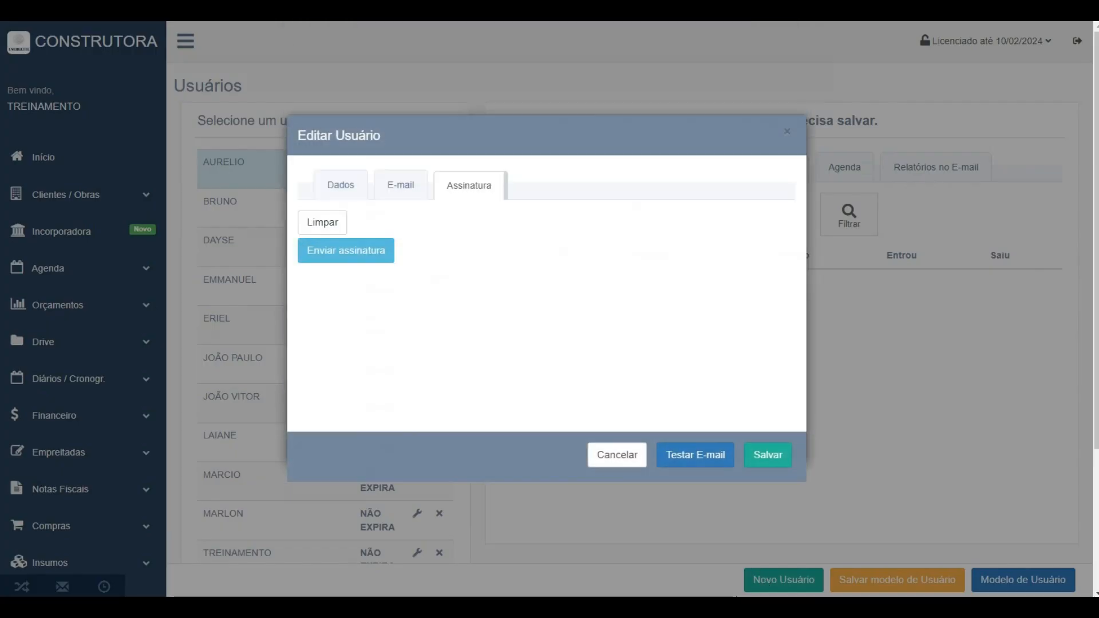
click(616, 458)
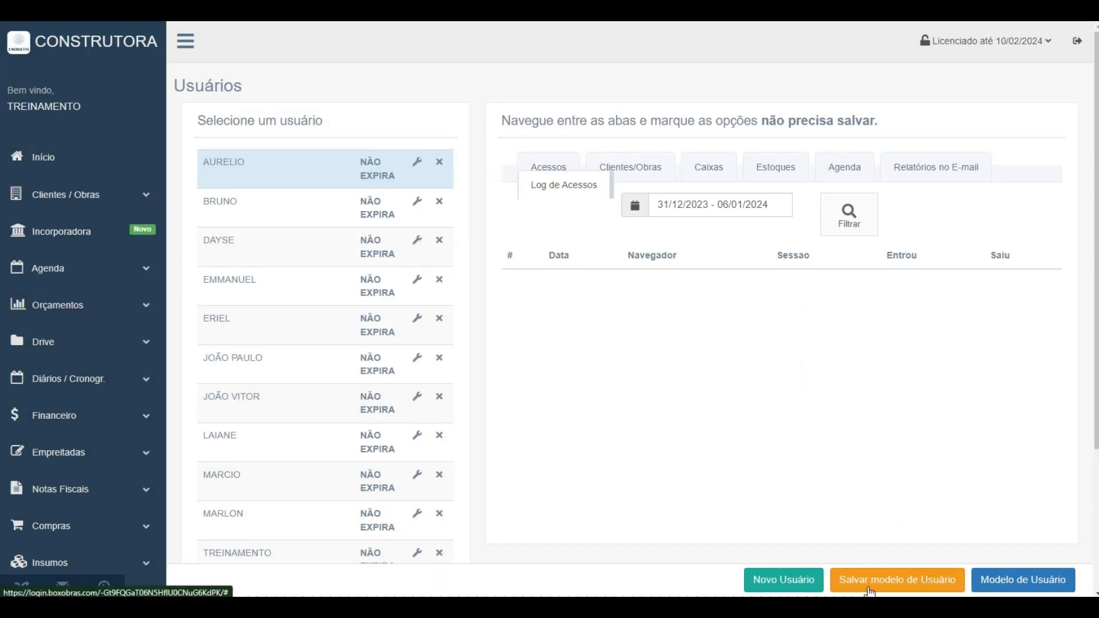
click(989, 579)
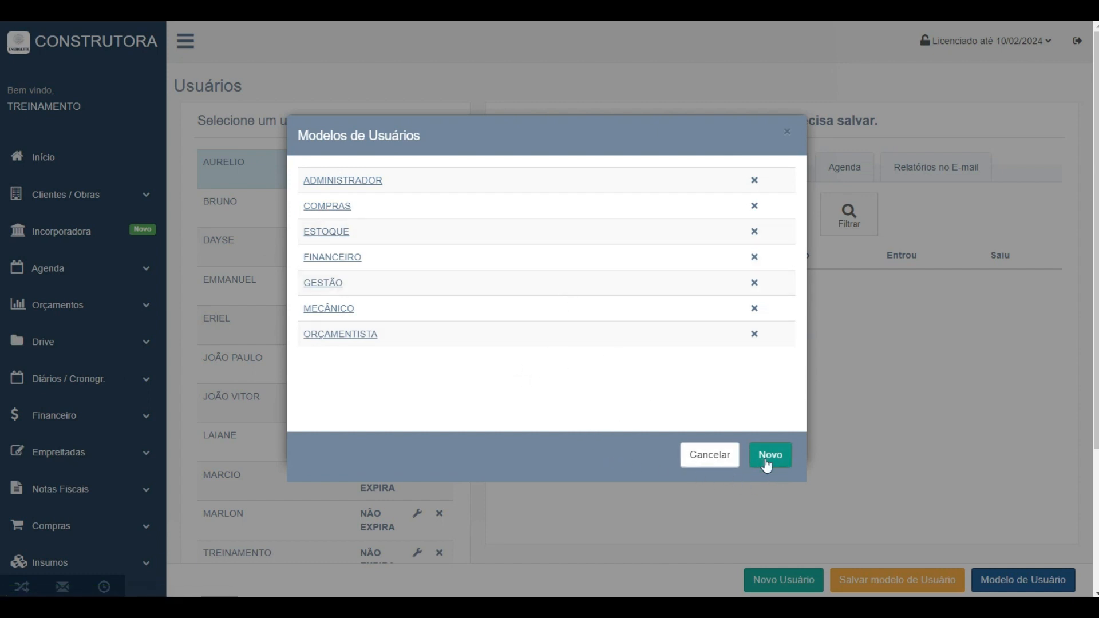
click(710, 455)
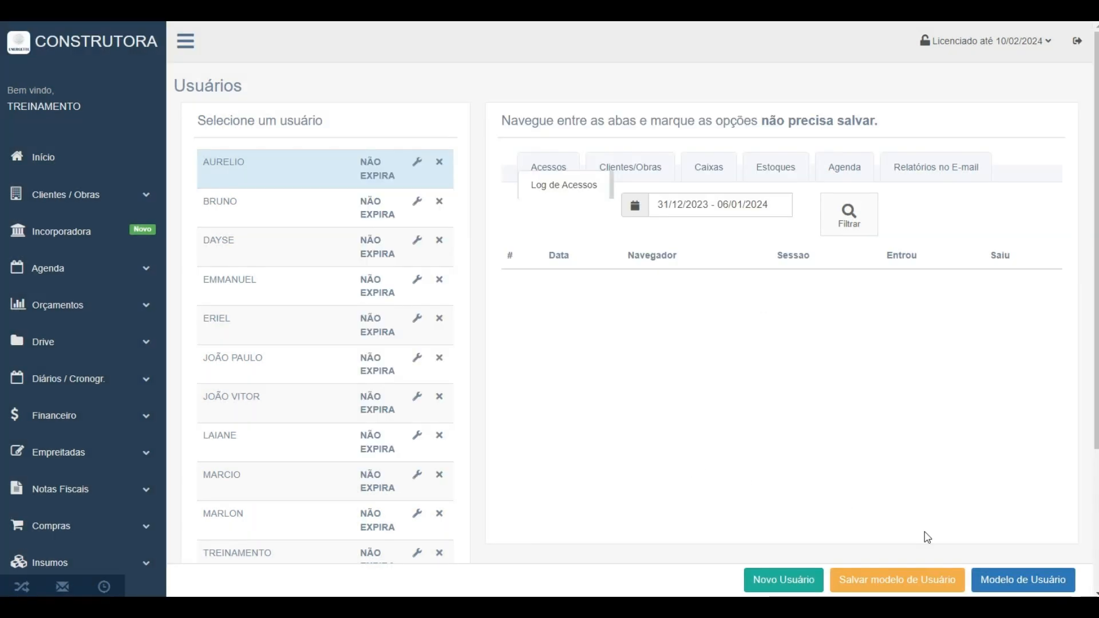
Examine the form for saving a user model, with its Nome field and Início permission options, and close it without saving
click(939, 578)
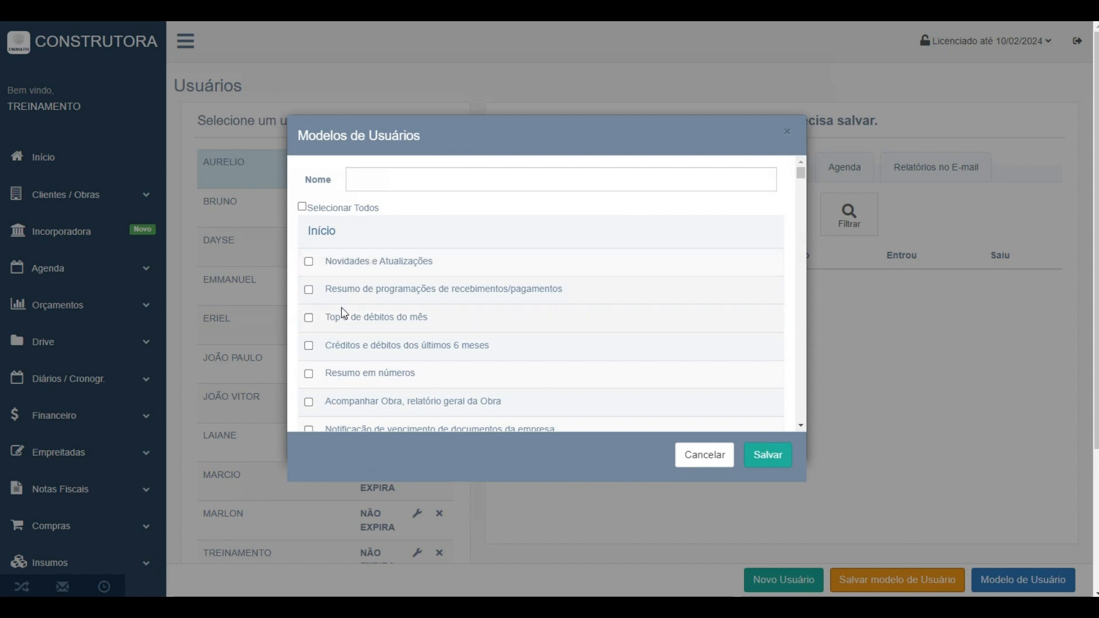
scroll(309, 359, down, 10)
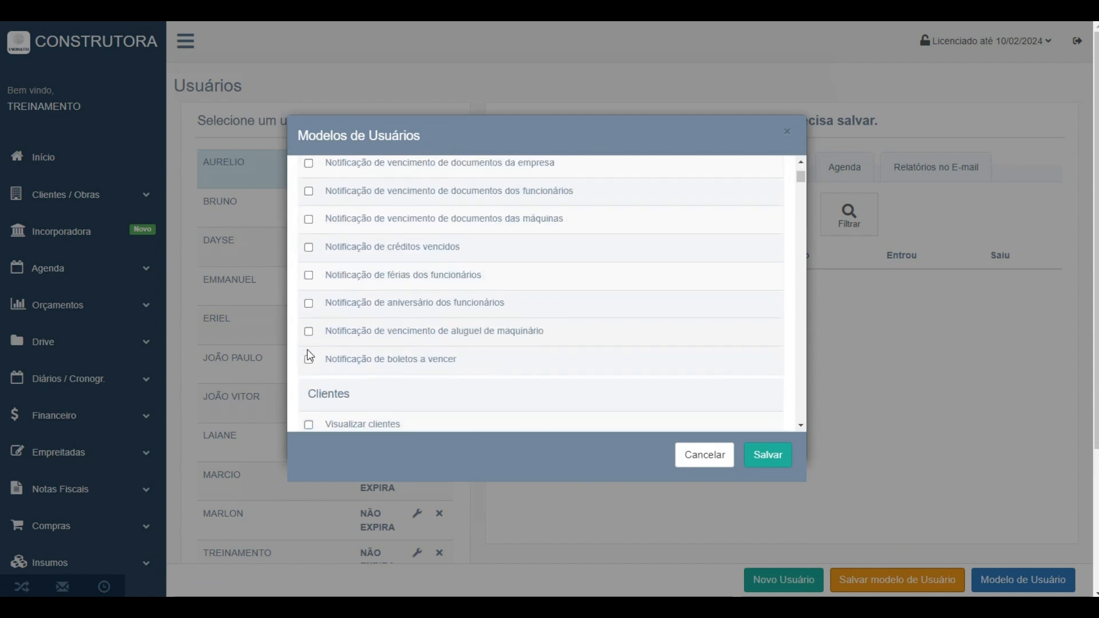
scroll(310, 357, up, 6)
scroll(309, 356, up, 6)
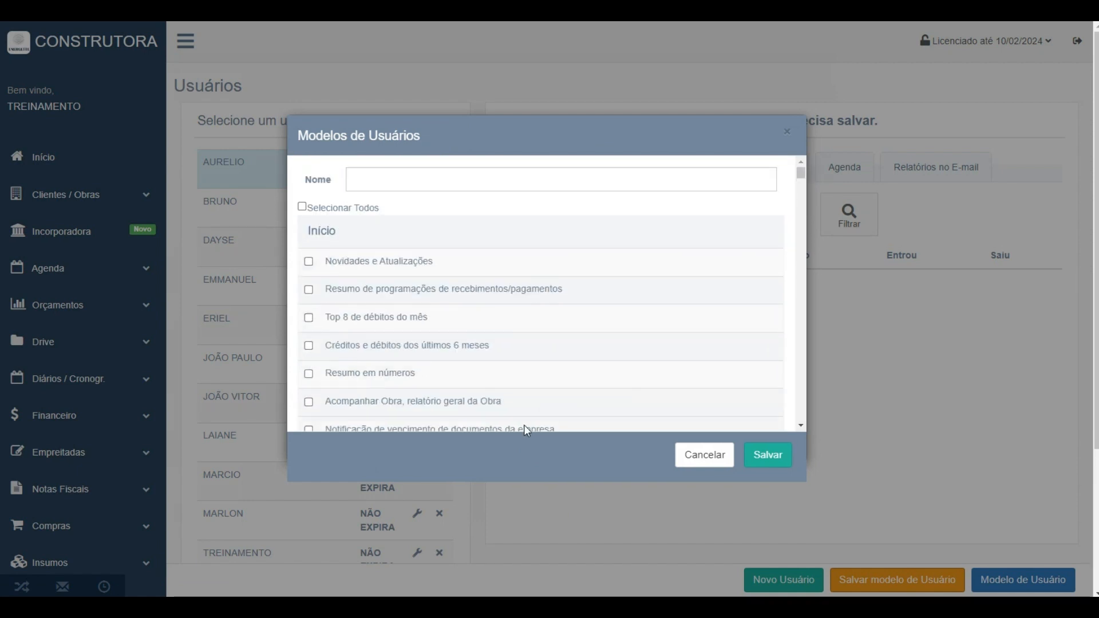
click(707, 462)
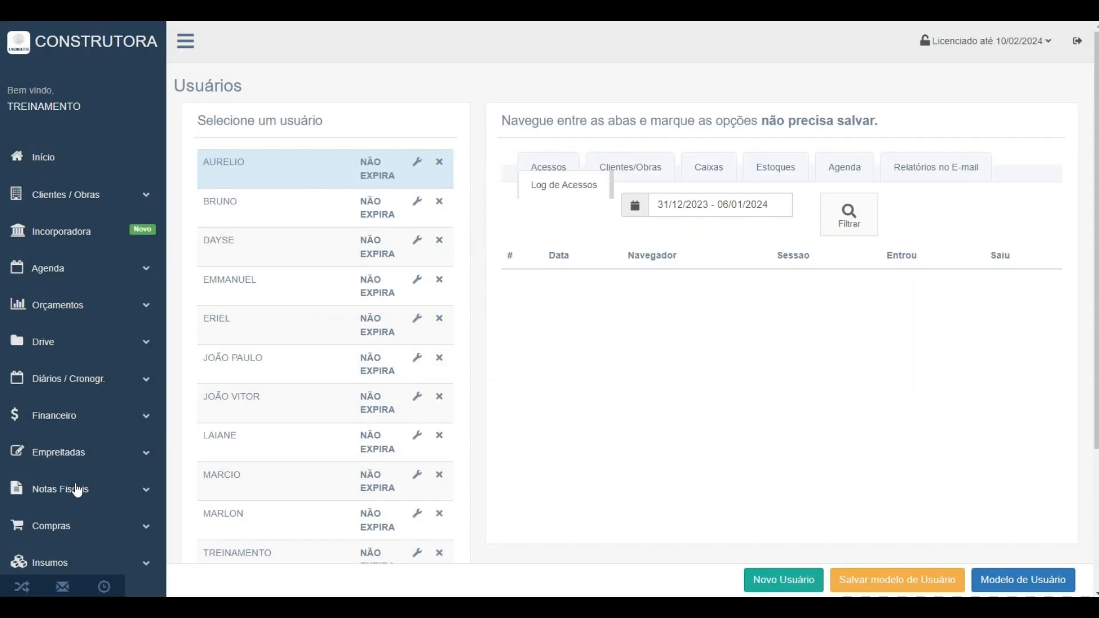